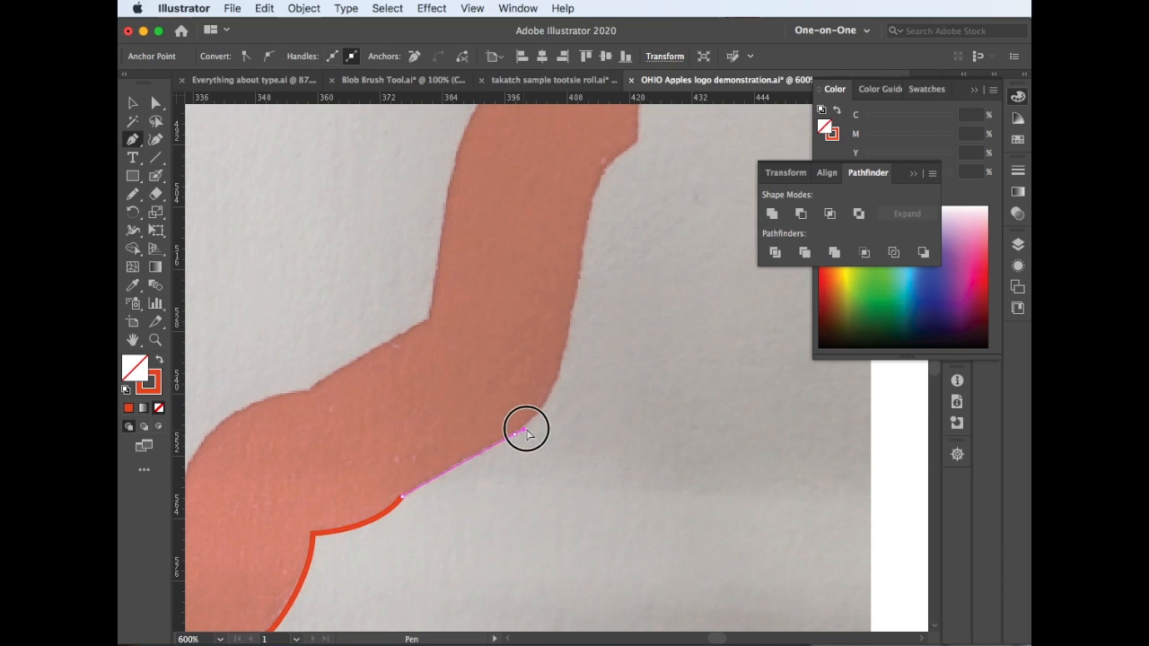
Trace the right side of the sketched Ohio outline with the Pen tool, from the lower right up to the top-right corner
drag(565, 339, 570, 297)
key(space)
drag(600, 261, 527, 486)
drag(528, 396, 546, 379)
click(565, 367)
key(space)
drag(579, 310, 567, 525)
key(super+minus)
key(space)
drag(579, 274, 538, 482)
click(532, 215)
Trace the wavy top edge of the outline from right to left with the Pen tool and select the finished path
key(space)
drag(450, 285, 678, 303)
drag(638, 230, 610, 230)
drag(519, 293, 447, 353)
click(518, 292)
drag(471, 291, 404, 312)
drag(371, 276, 302, 279)
click(371, 277)
click(253, 245)
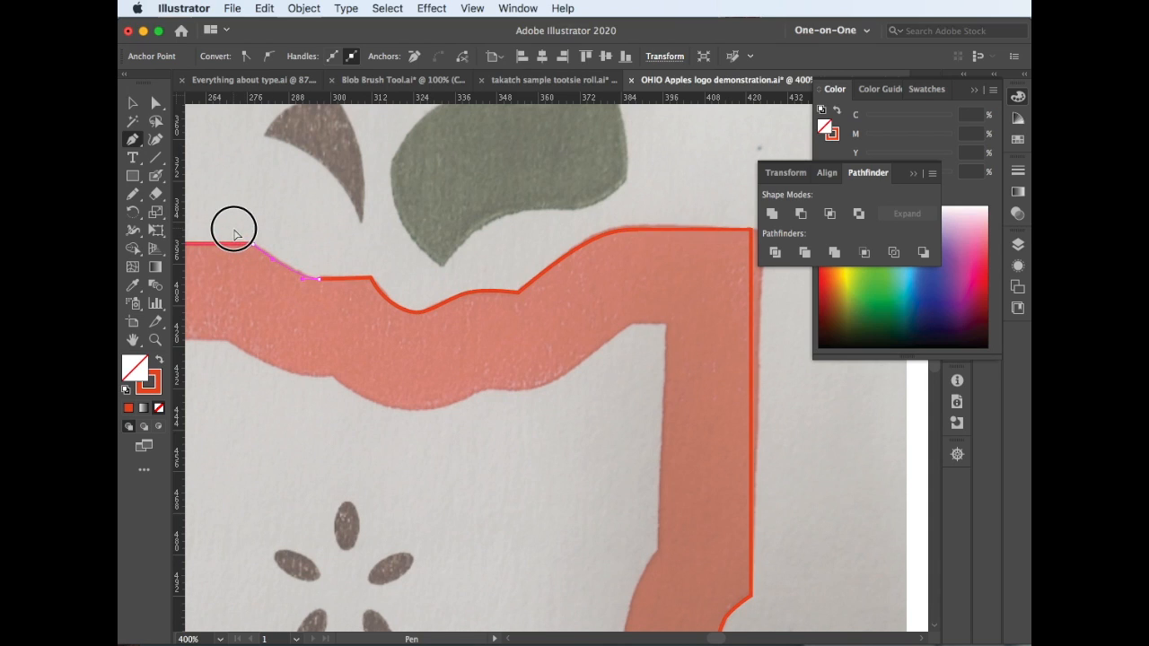
click(131, 106)
key(super+minus)
key(super+minus)
drag(626, 537, 525, 330)
click(512, 405)
click(377, 516)
click(304, 8)
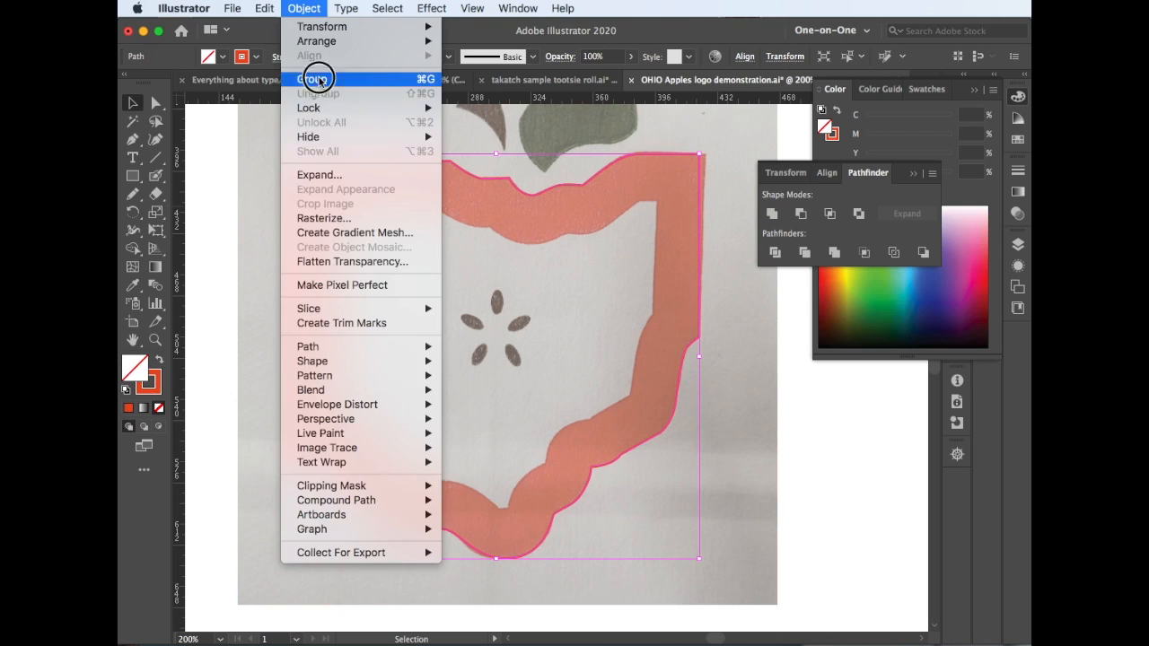
mouse_move(359, 346)
click(485, 399)
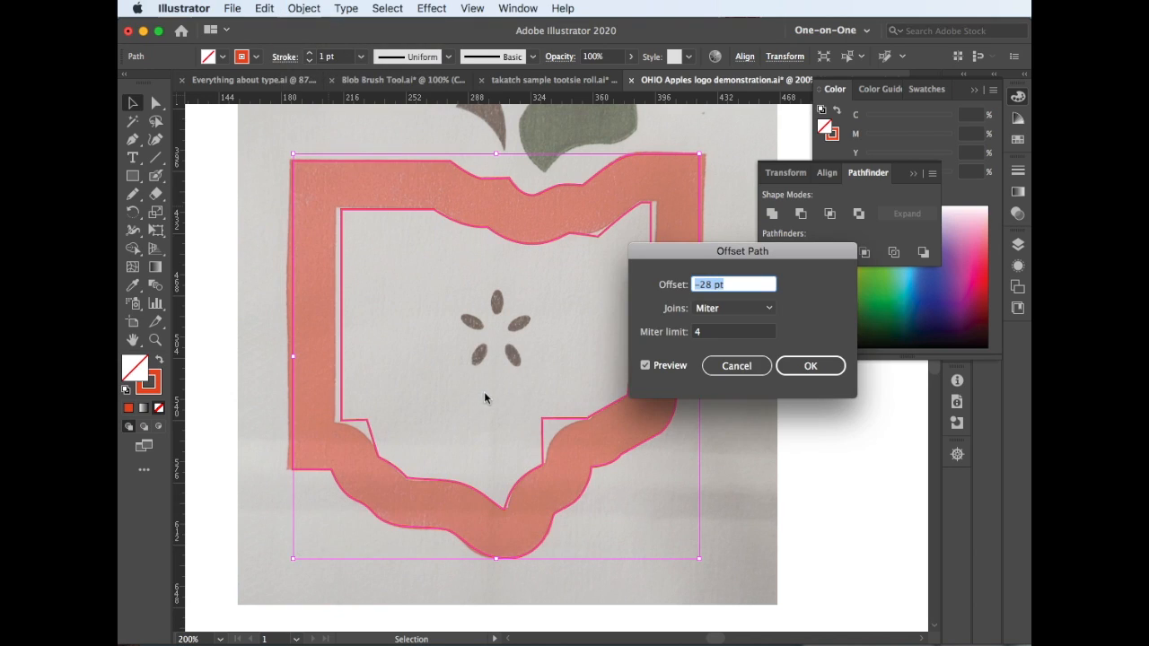
click(734, 366)
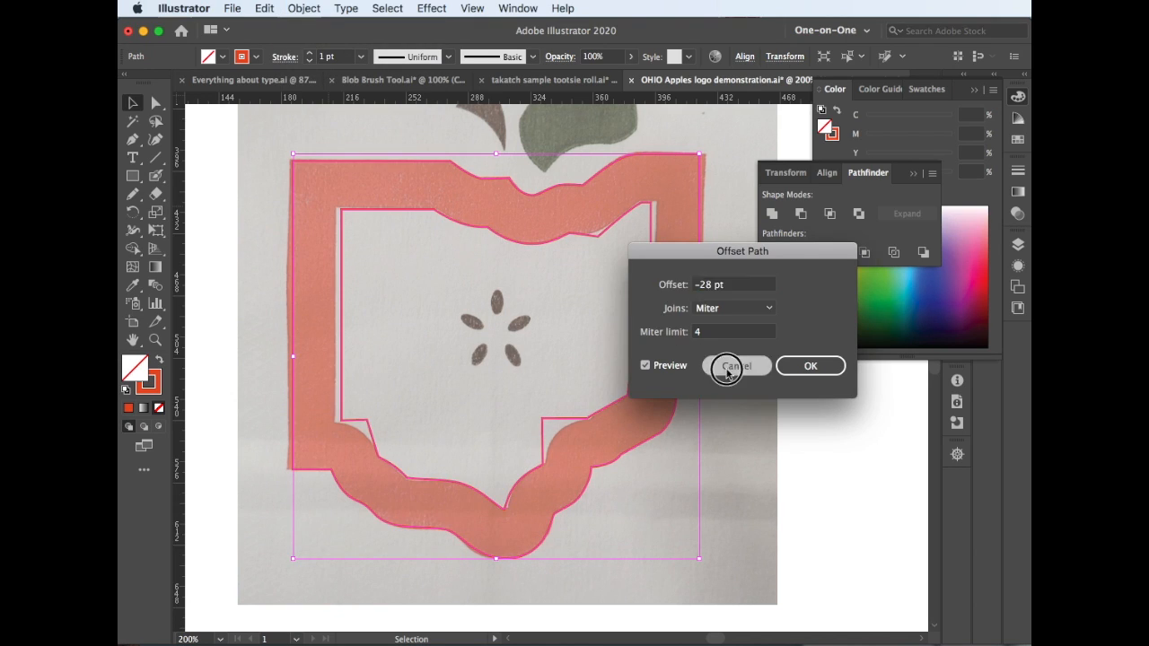
Try the Ohio outline's stroke aligned to the inside, first at 12 pt and then at 20 pt weight
click(282, 58)
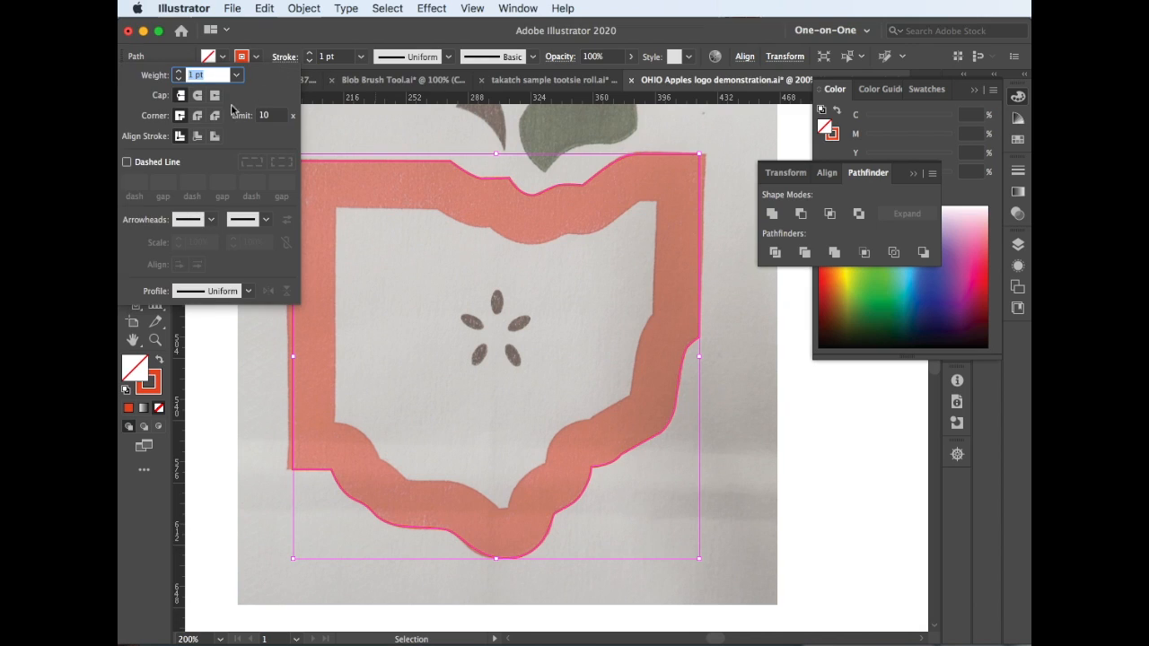
click(198, 137)
click(361, 57)
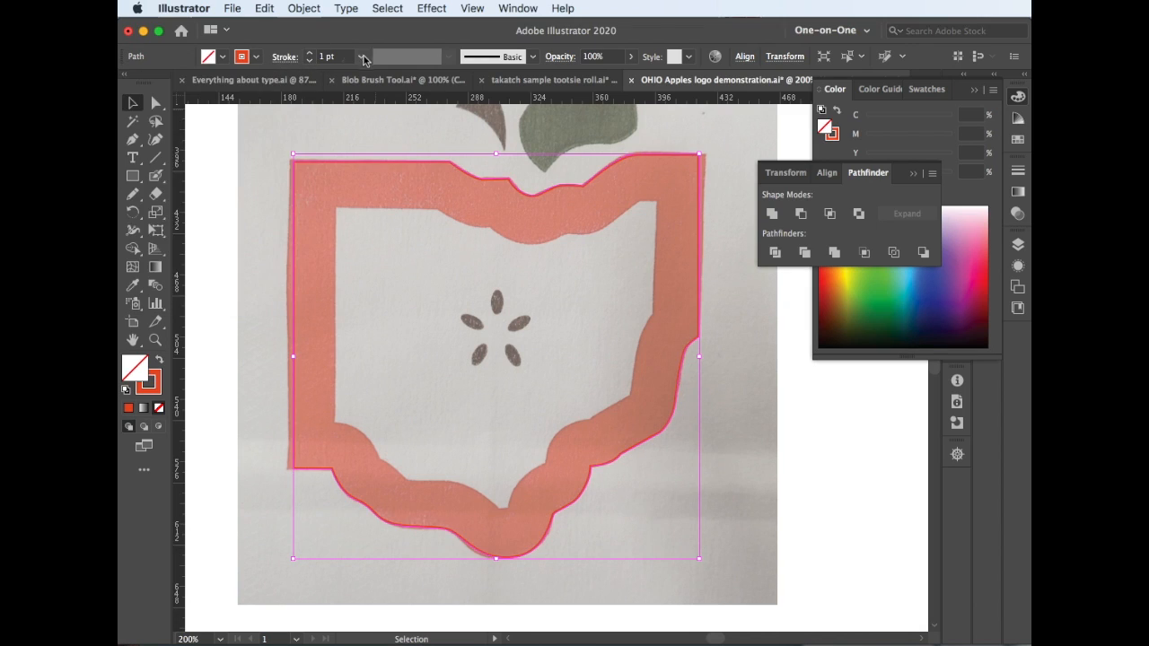
click(390, 290)
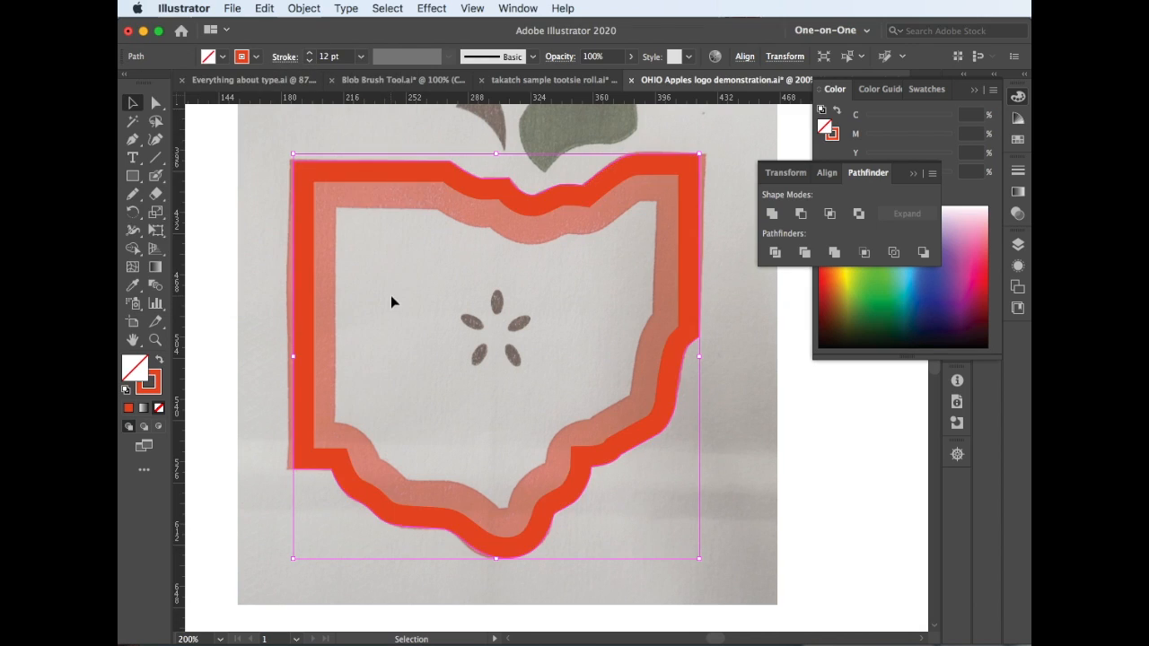
click(284, 57)
click(235, 75)
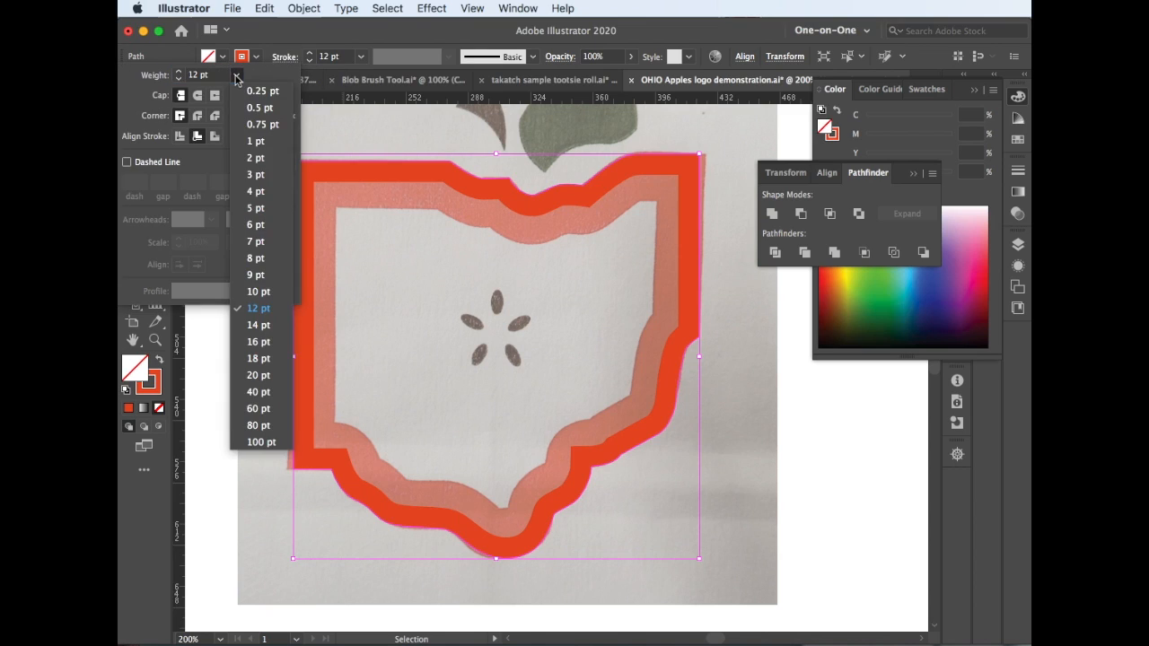
click(266, 375)
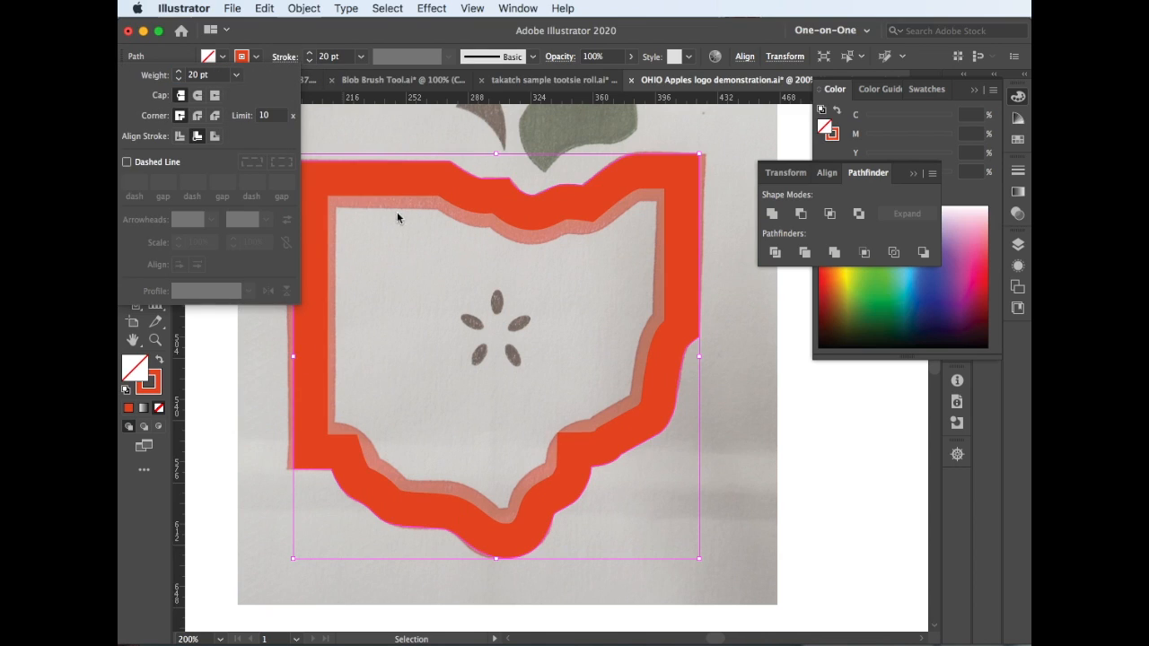
Undo the stroke weight and alignment changes and keep the outline path selected
click(329, 208)
key(super+z)
key(super+z)
key(super+z)
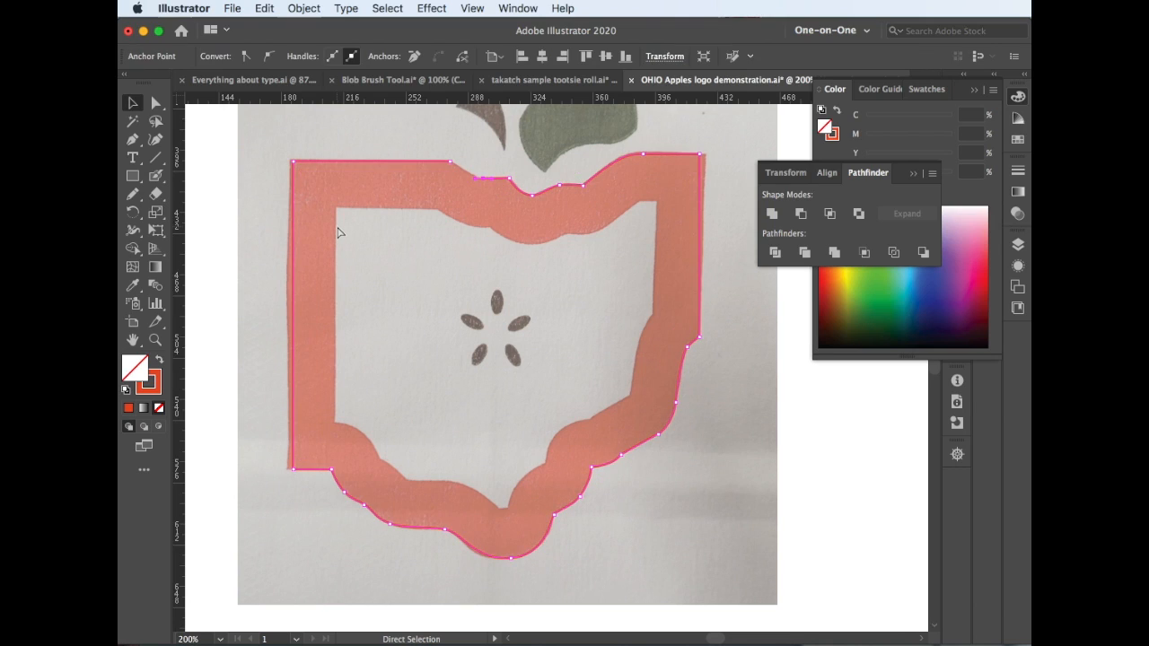
key(super+z)
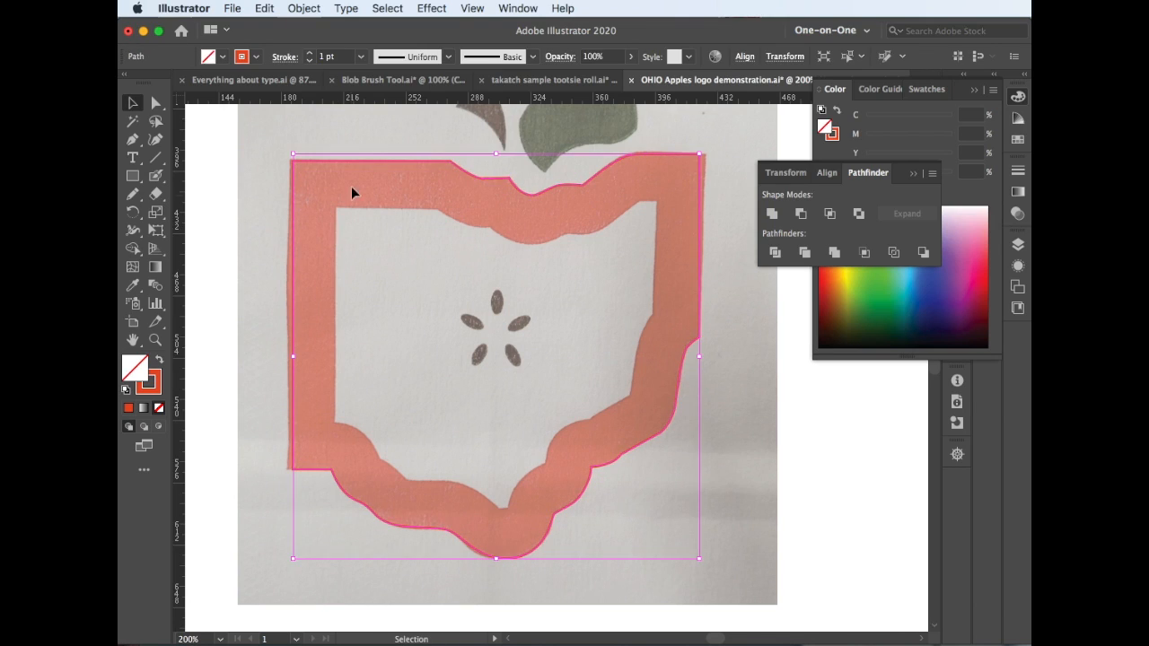
Offset the Ohio outline inward by −28 pt using miter joins and a miter limit of 4
click(306, 9)
mouse_move(305, 350)
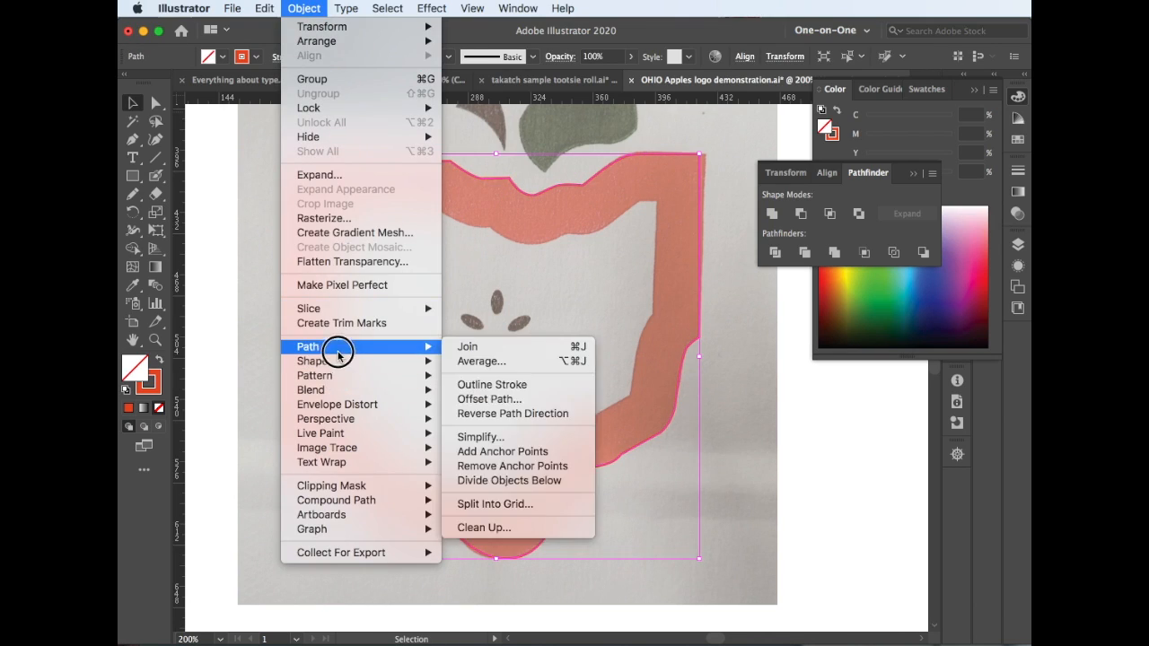
click(514, 398)
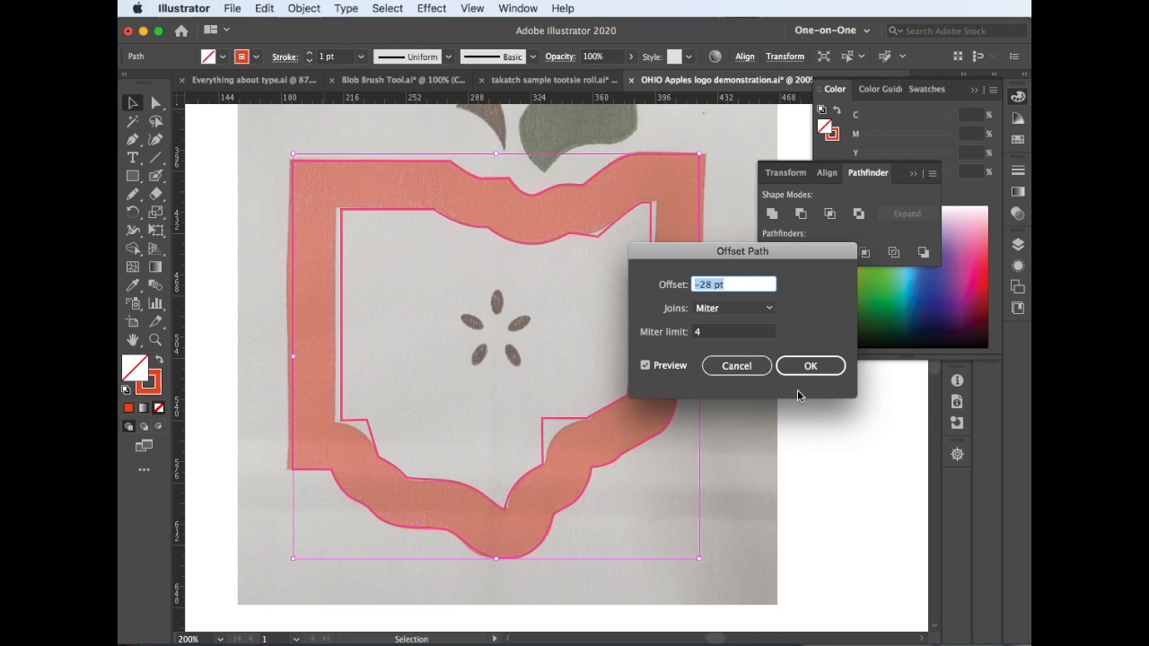
click(813, 369)
Round the inner path's two stepped lower corners and the pointed corner on its upper edge, about 14.8 pt on the upper one
key(a)
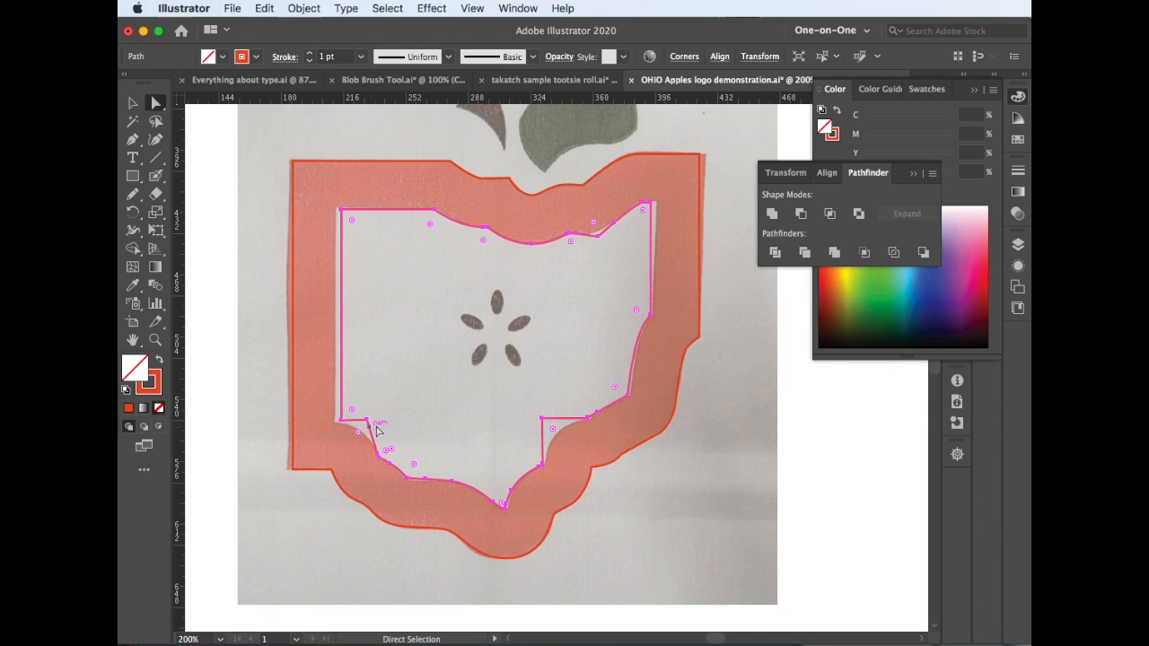
click(359, 431)
mouse_move(358, 433)
mouse_down()
mouse_move(345, 463)
mouse_move(370, 449)
mouse_up()
click(542, 420)
drag(553, 430, 596, 465)
click(599, 237)
drag(593, 223, 588, 209)
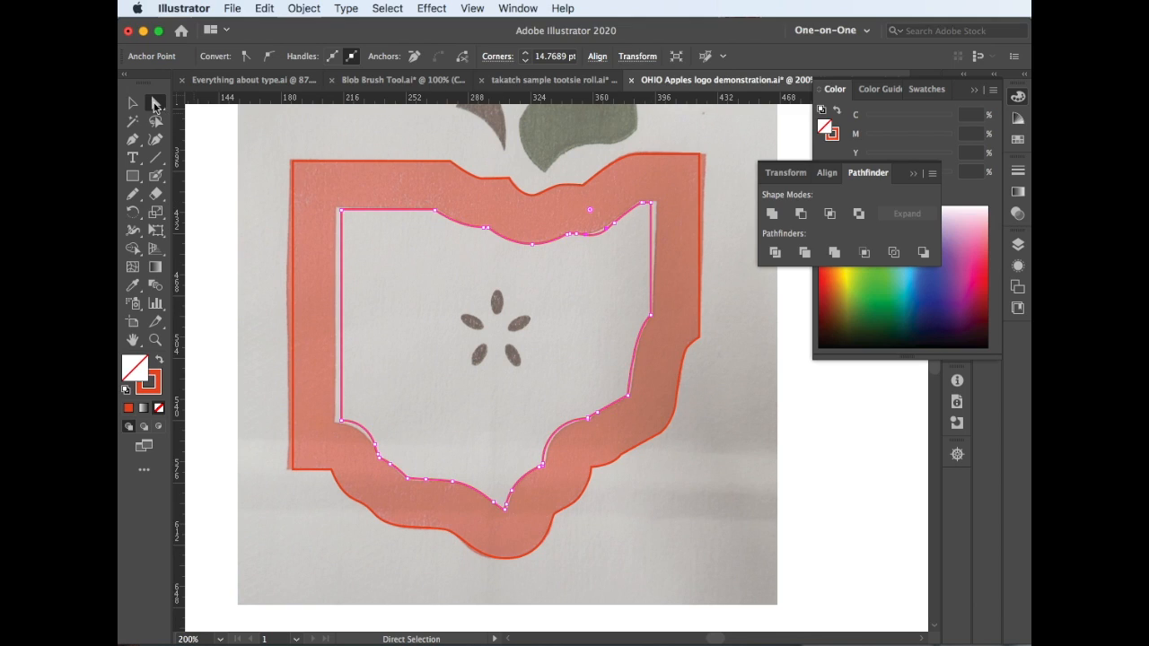
Give the inner path a green fill without stroke, and swap the outer outline's red stroke to its fill
key(v)
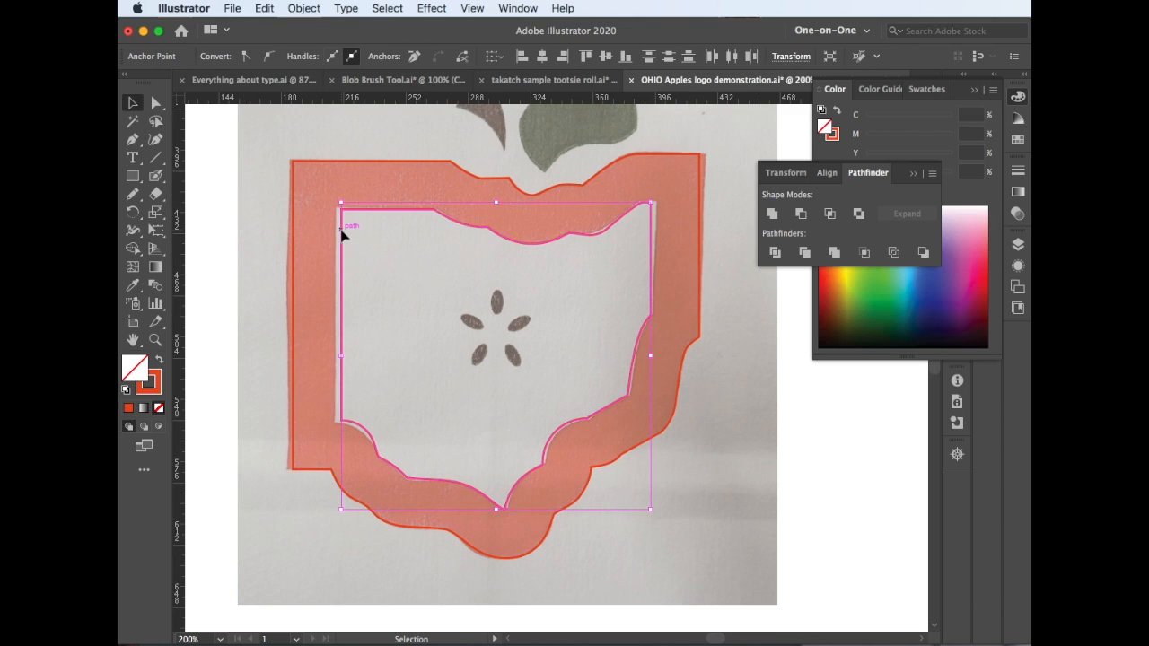
click(341, 231)
key(shift+x)
click(870, 289)
click(612, 164)
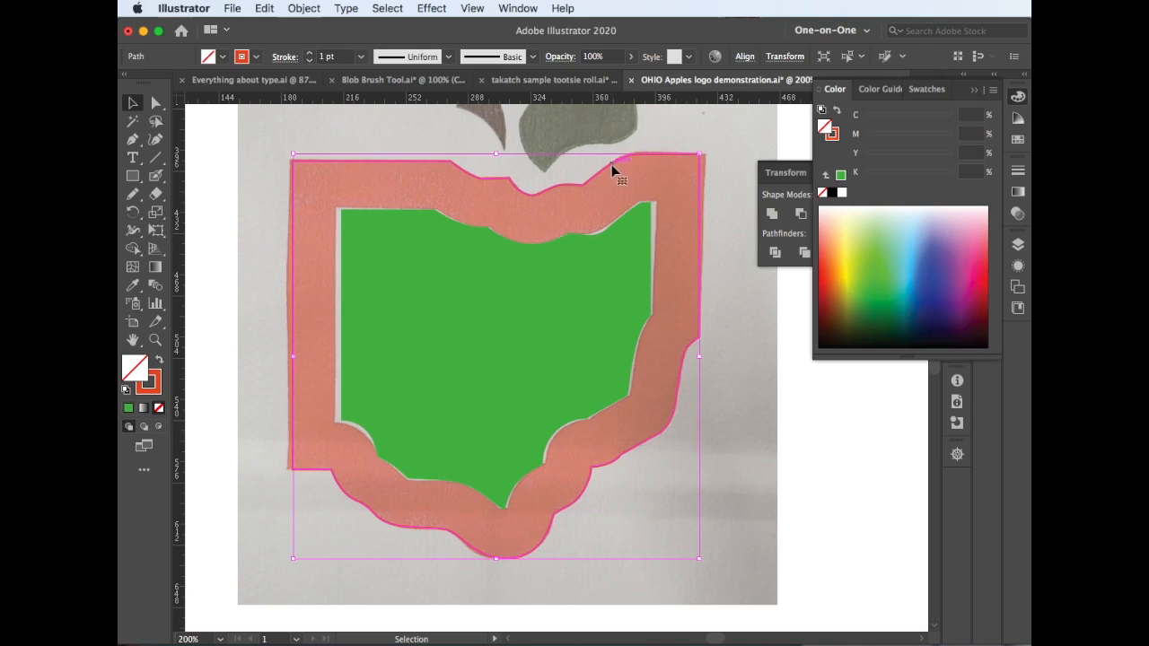
key(shift+x)
Select both shapes and subtract the green inner shape from the red outer one with Minus Front
shift+click(399, 399)
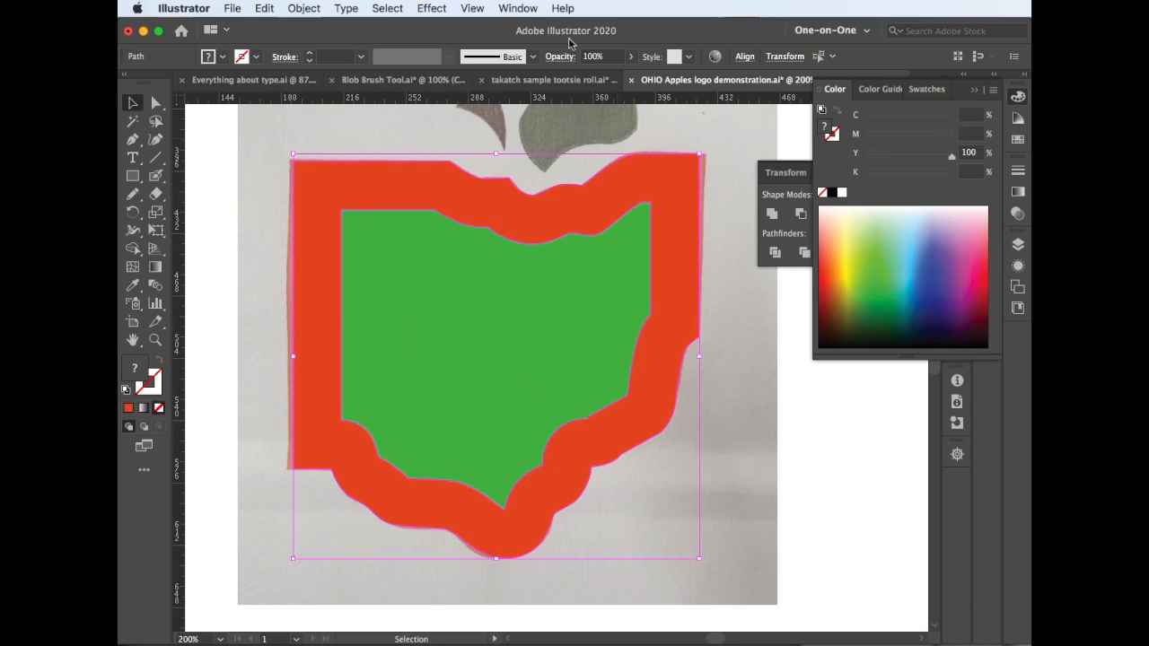
click(518, 8)
click(538, 524)
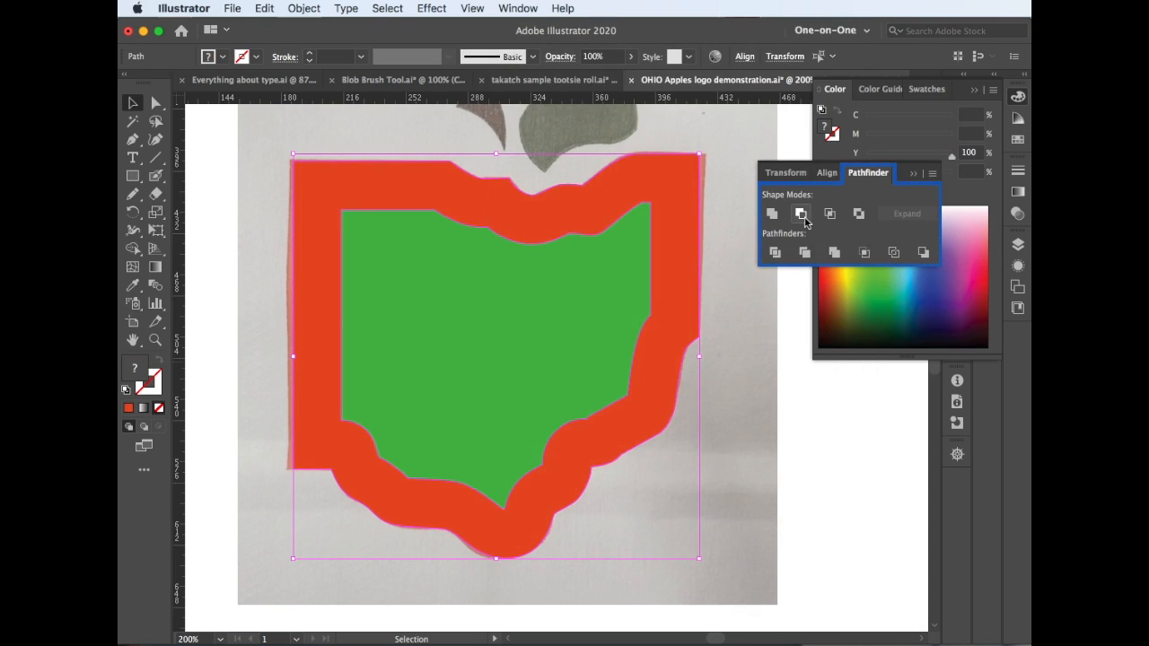
click(801, 215)
Place a vertical and a horizontal guide crossing at the center of the sketched seed star
drag(251, 99, 497, 329)
drag(179, 330, 499, 336)
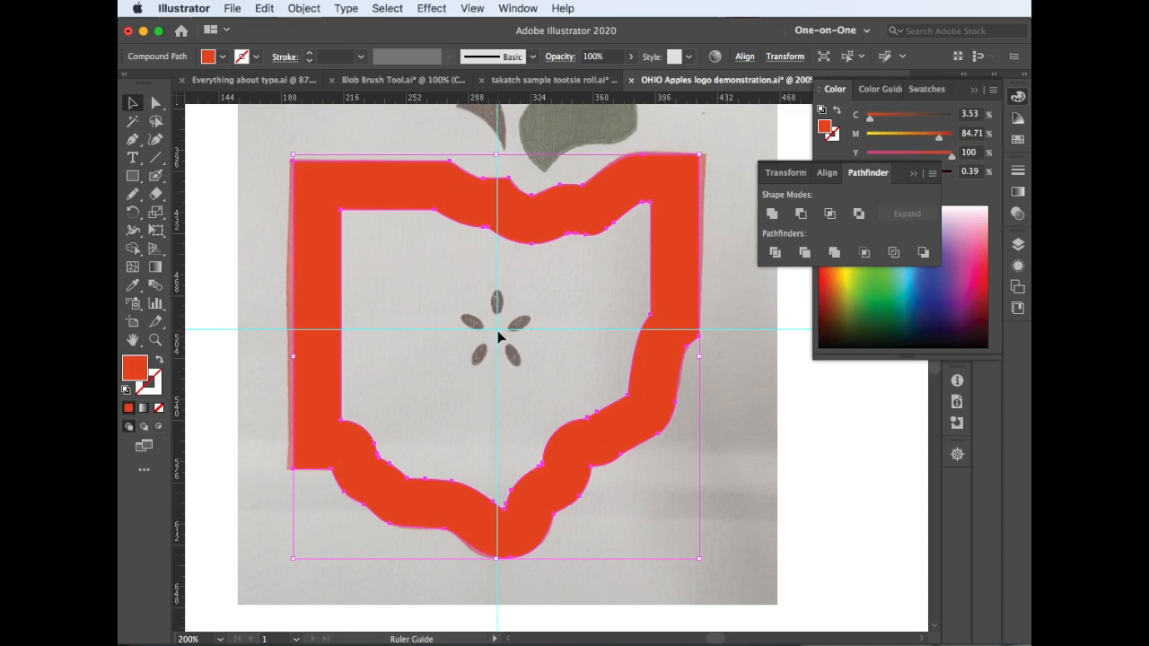
Draw an ellipse over the top seed, centered on the vertical guide, and fill it dark purple (C 73.33, M 88.63, Y 49.8, K 67.45)
click(134, 177)
key(super+plus)
key(super+plus)
key(super+plus)
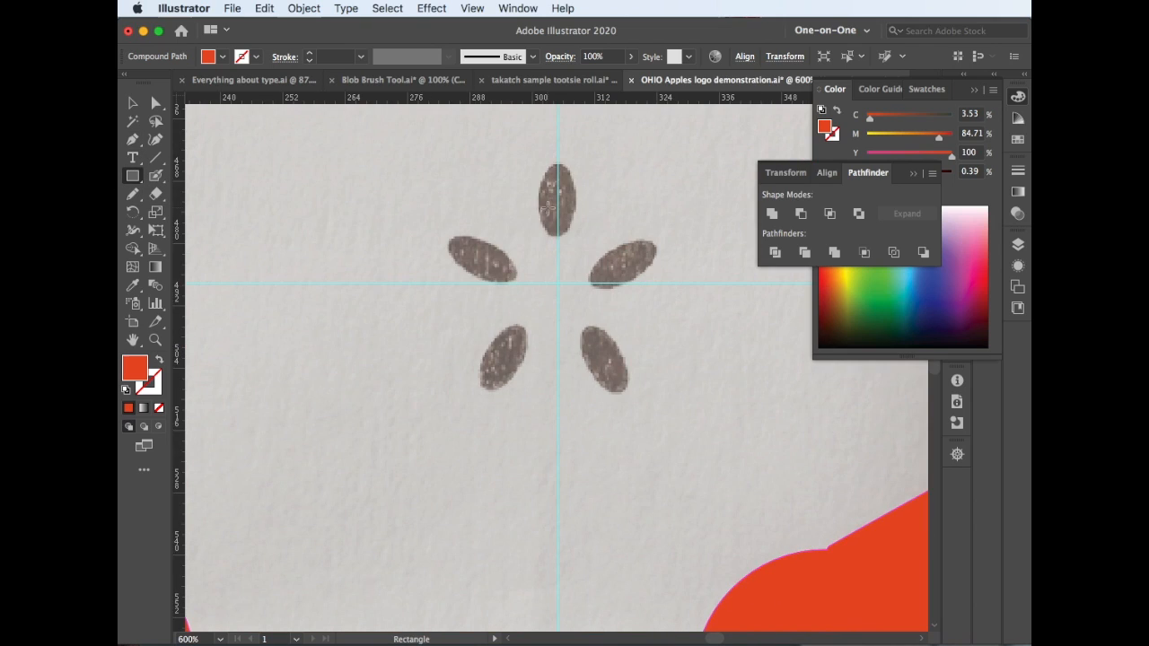
scroll(420, 291, up, 3)
drag(133, 177, 193, 214)
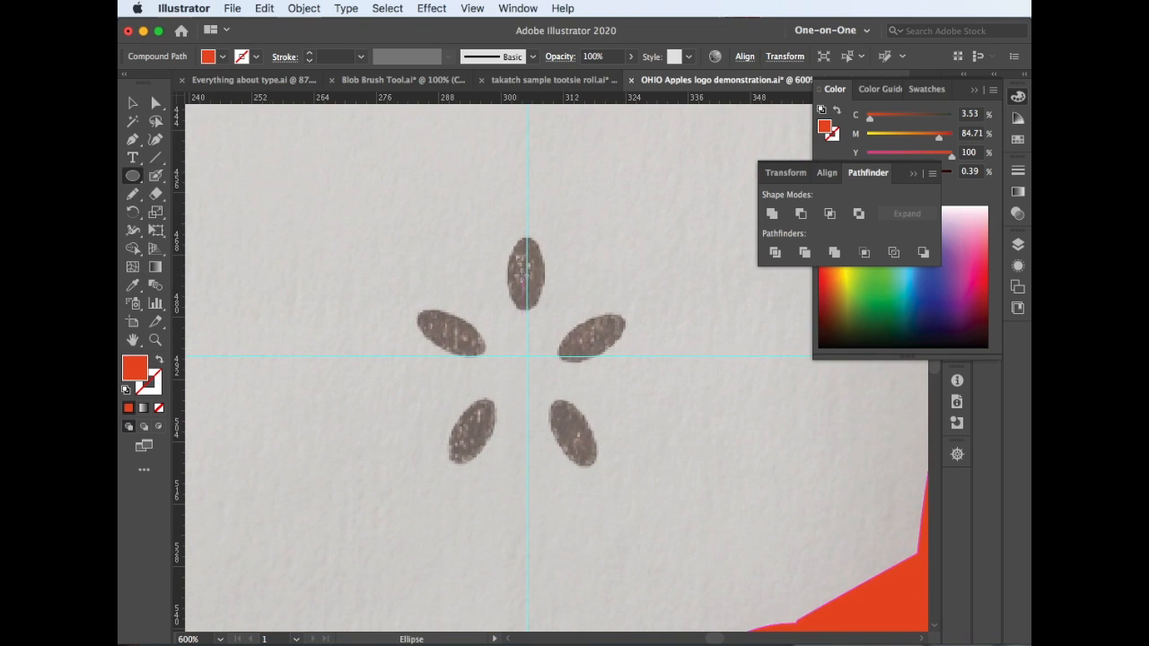
drag(527, 274, 546, 244)
click(961, 323)
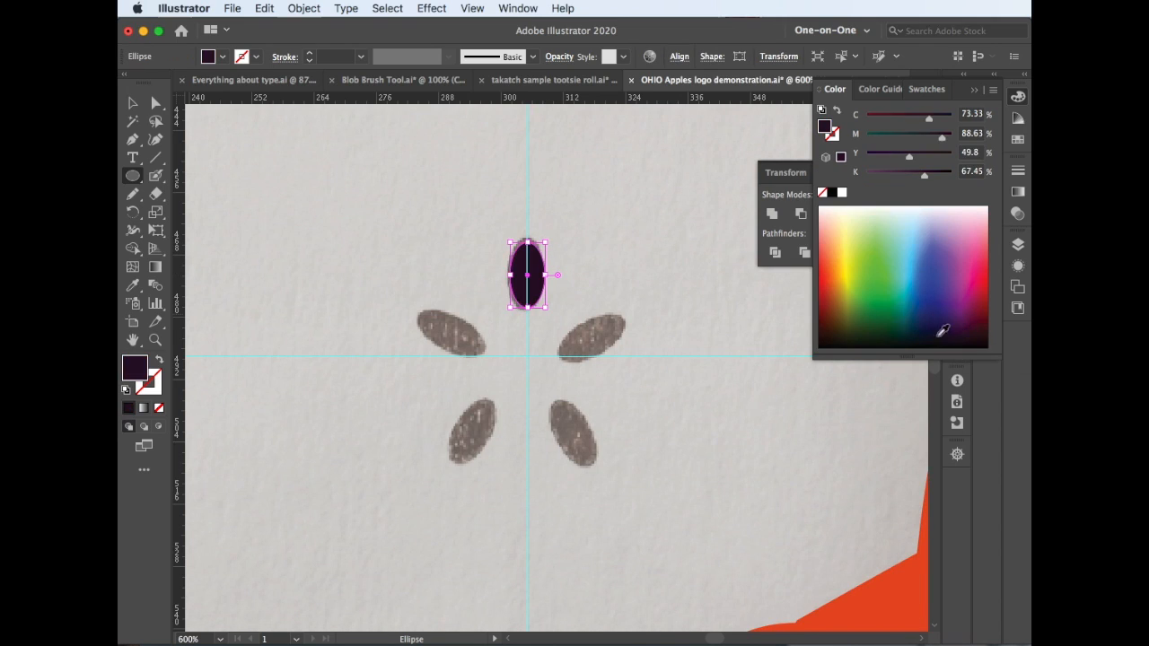
Copy the seed at a 72° rotation around the guides' intersection and repeat the transformation three times to complete the five-seed star
click(132, 212)
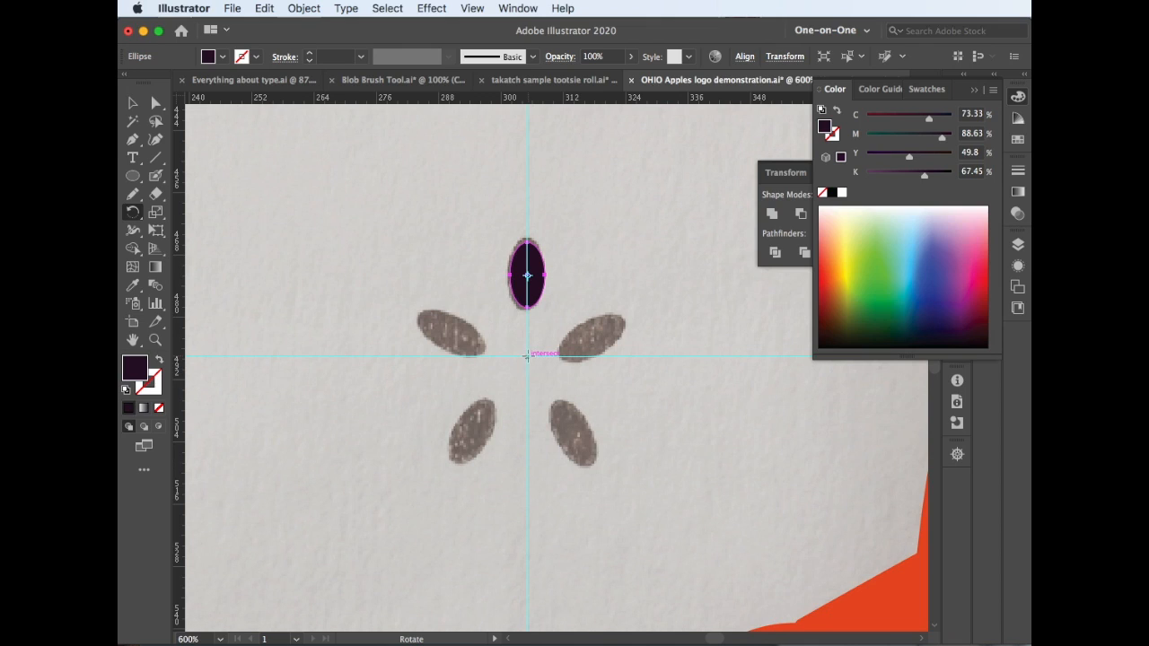
alt+click(528, 356)
drag(896, 528, 672, 281)
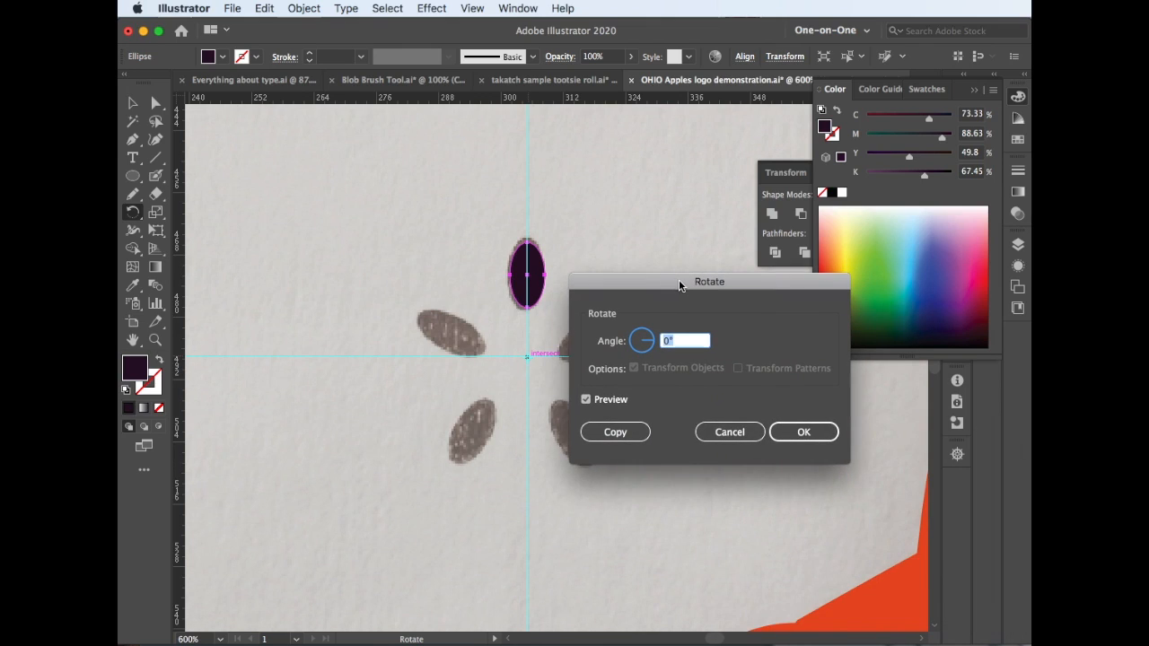
click(615, 431)
key(ctrl+d)
key(ctrl+d)
key(ctrl+d)
Group the five seeds, fit the artboard in view and deselect everything
key(v)
drag(423, 260, 634, 468)
key(ctrl+g)
key(ctrl+0)
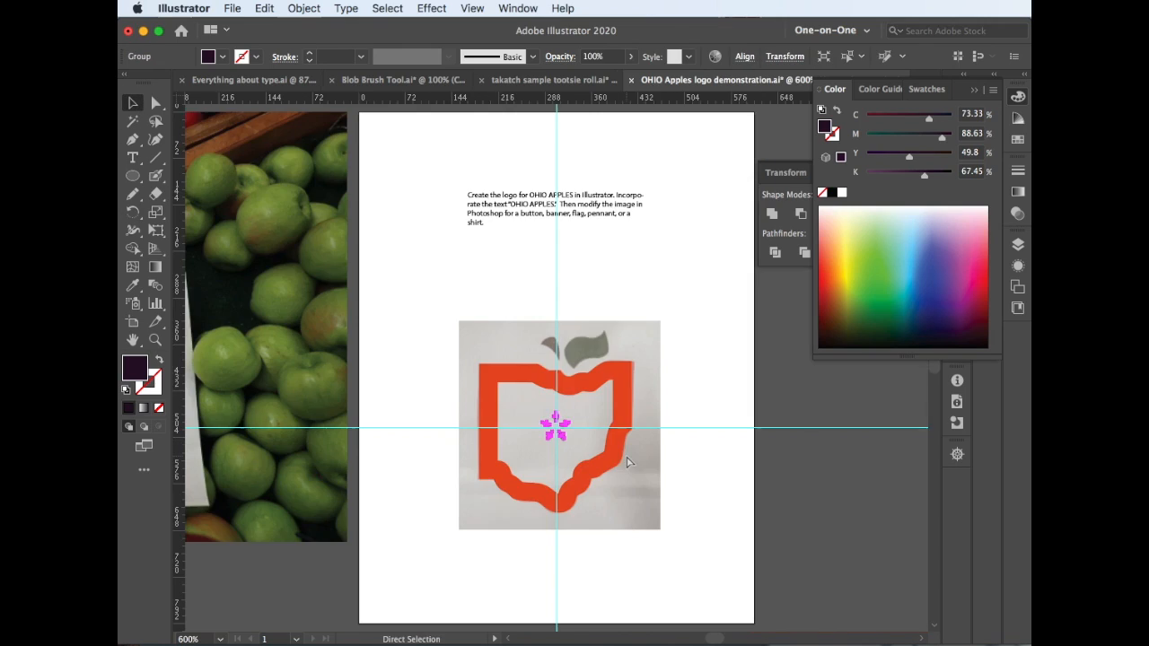
key(ctrl+shift+a)
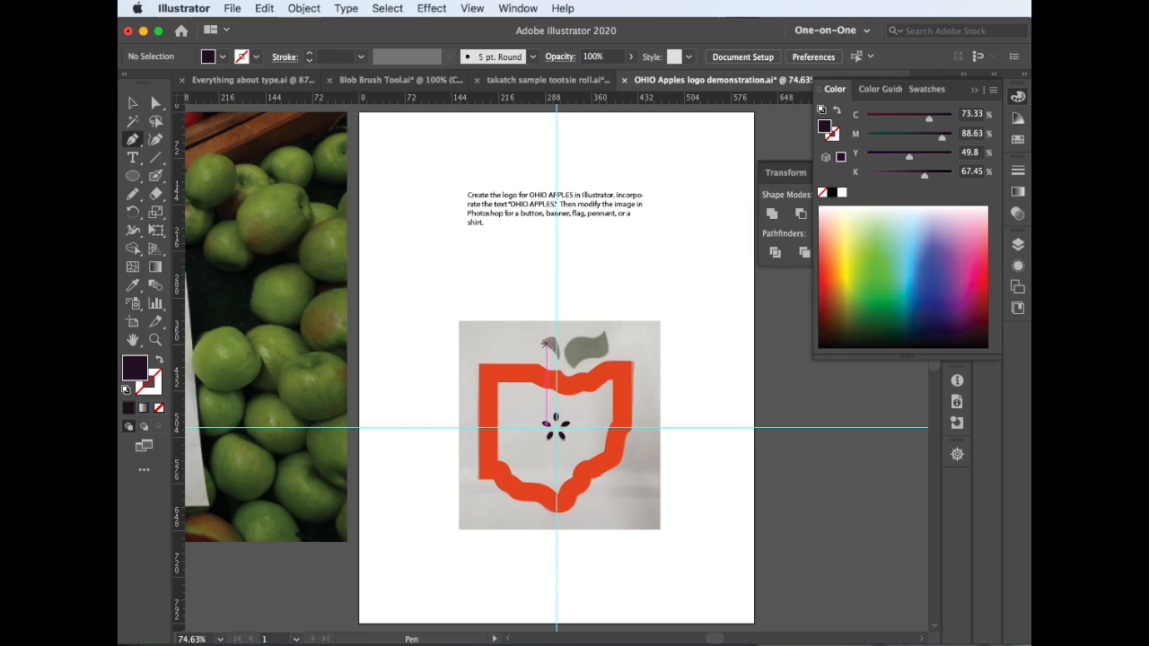
Trace the sketched stem above the Ohio shape as a closed, dark purple path with the Pen tool
click(543, 344)
key(ctrl+plus)
key(ctrl+plus)
key(ctrl+plus)
key(ctrl+plus)
key(ctrl+plus)
key(ctrl+plus)
key(ctrl+plus)
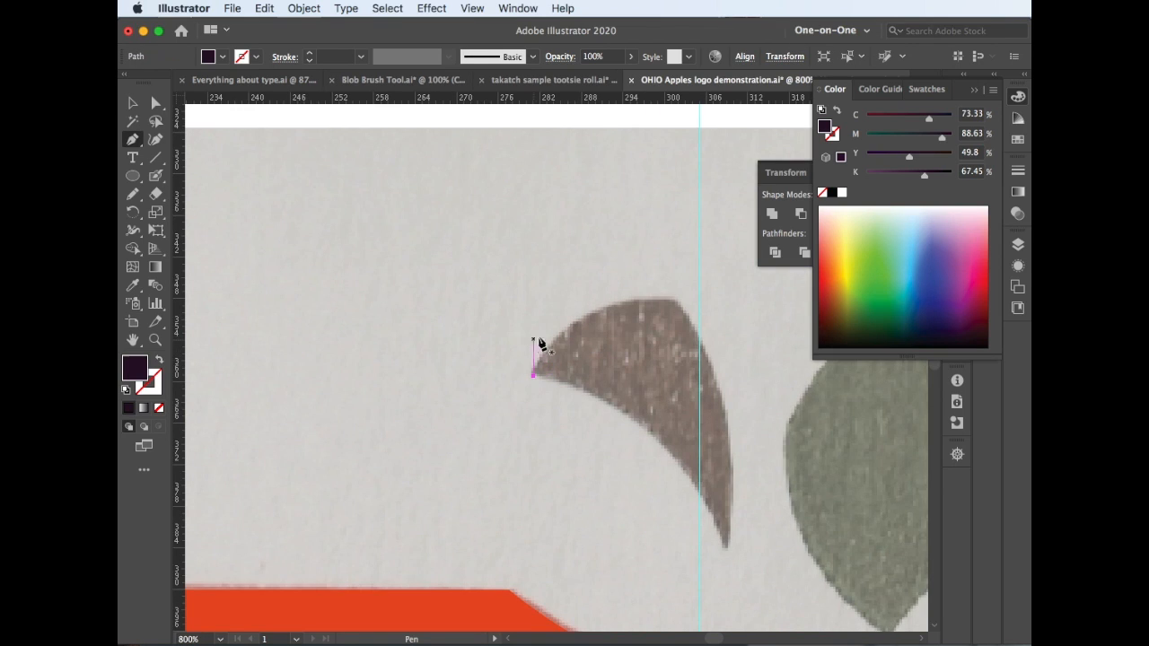
drag(673, 303, 732, 316)
key(super+z)
click(533, 373)
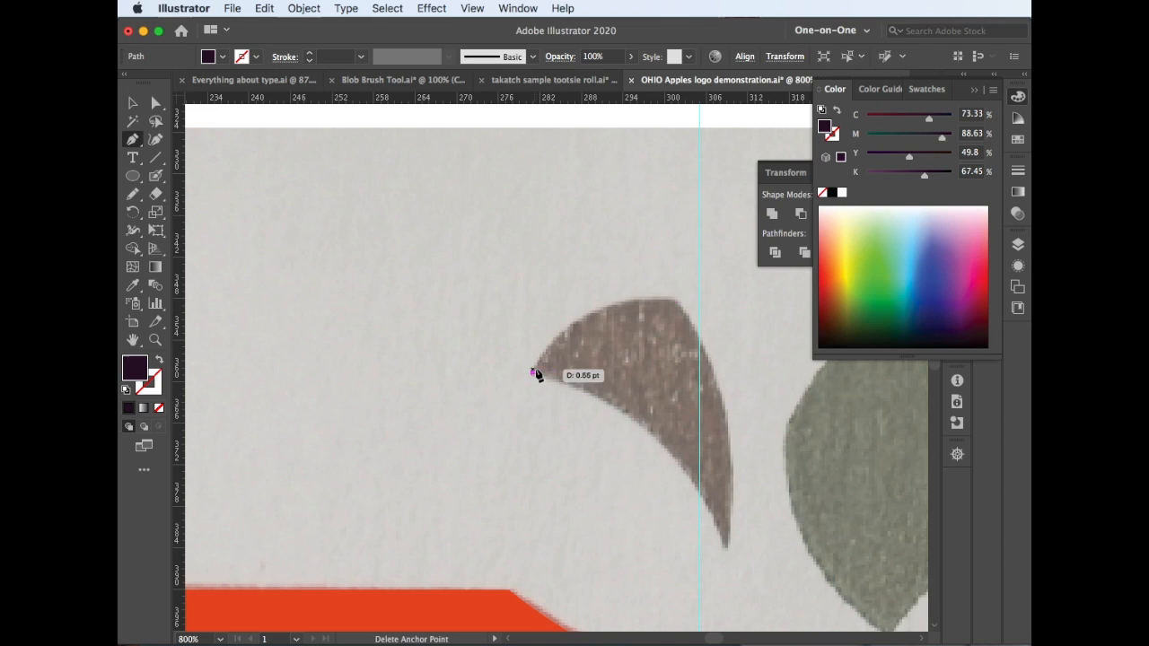
drag(676, 301, 803, 304)
click(676, 303)
drag(725, 546, 706, 602)
click(726, 448)
drag(533, 276, 449, 311)
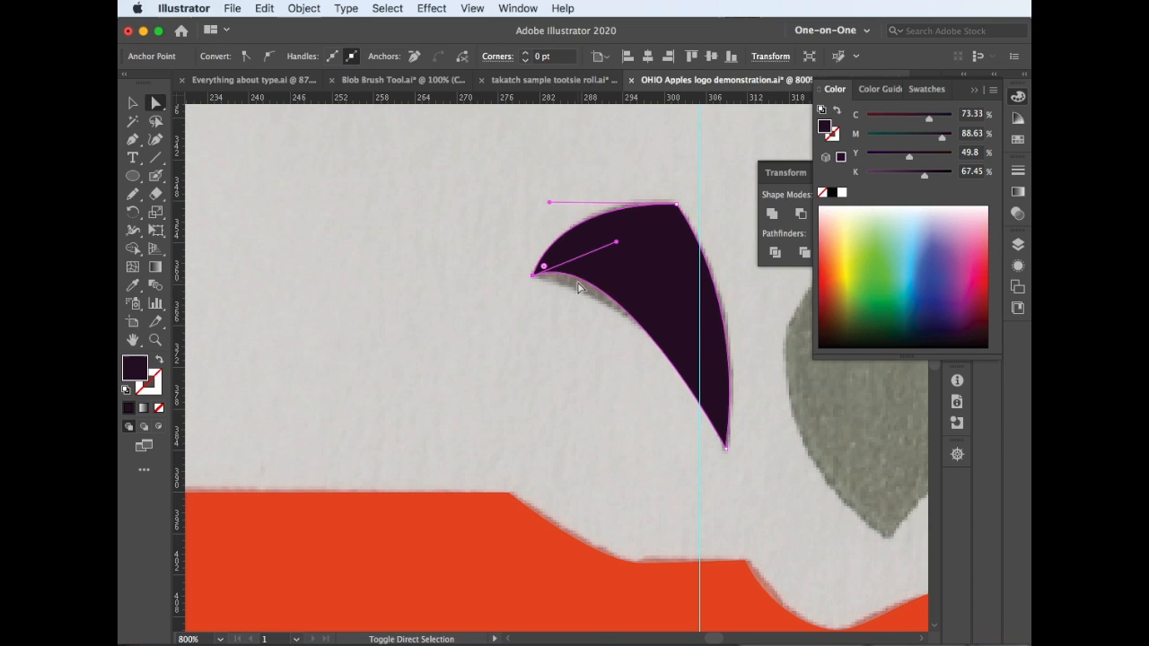
Reshape the curve at the stem's left tip so its lower edge follows the sketch, keep the dark fill, and deselect it
key(a)
key(shift+x)
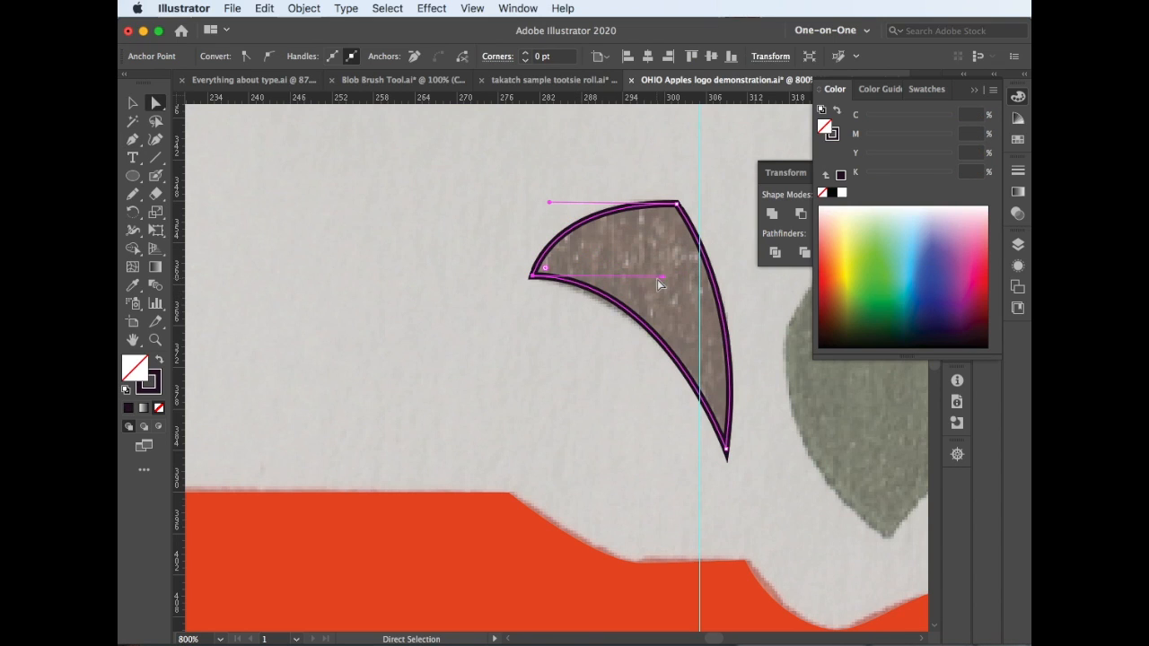
key(shift+x)
drag(729, 404, 225, 425)
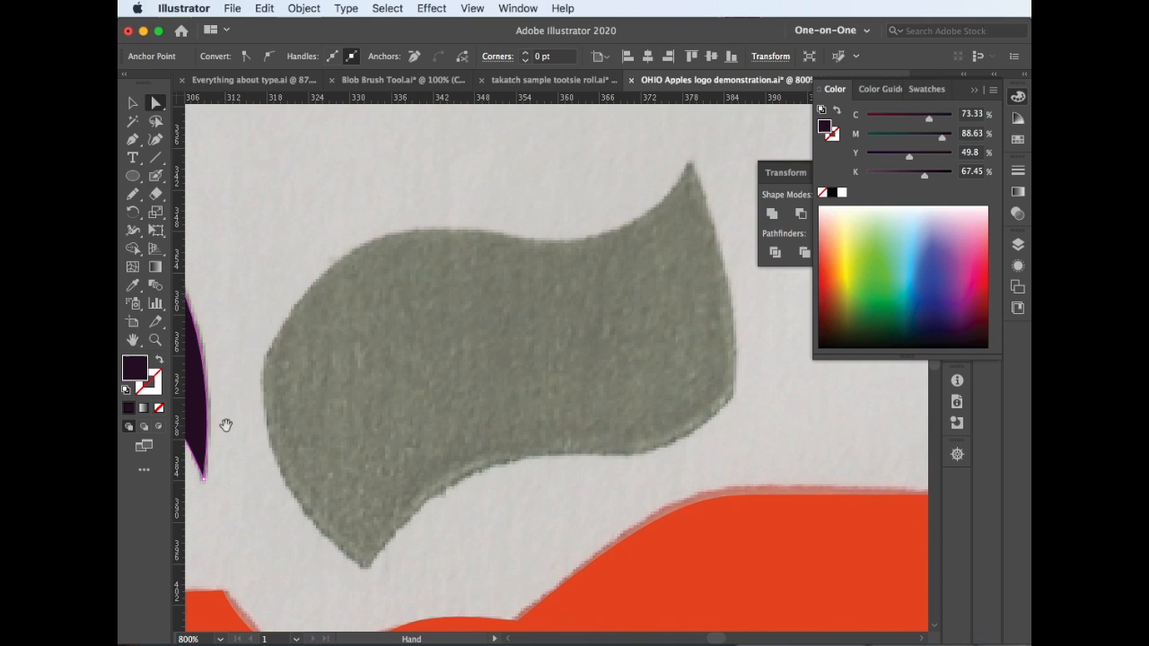
click(222, 329)
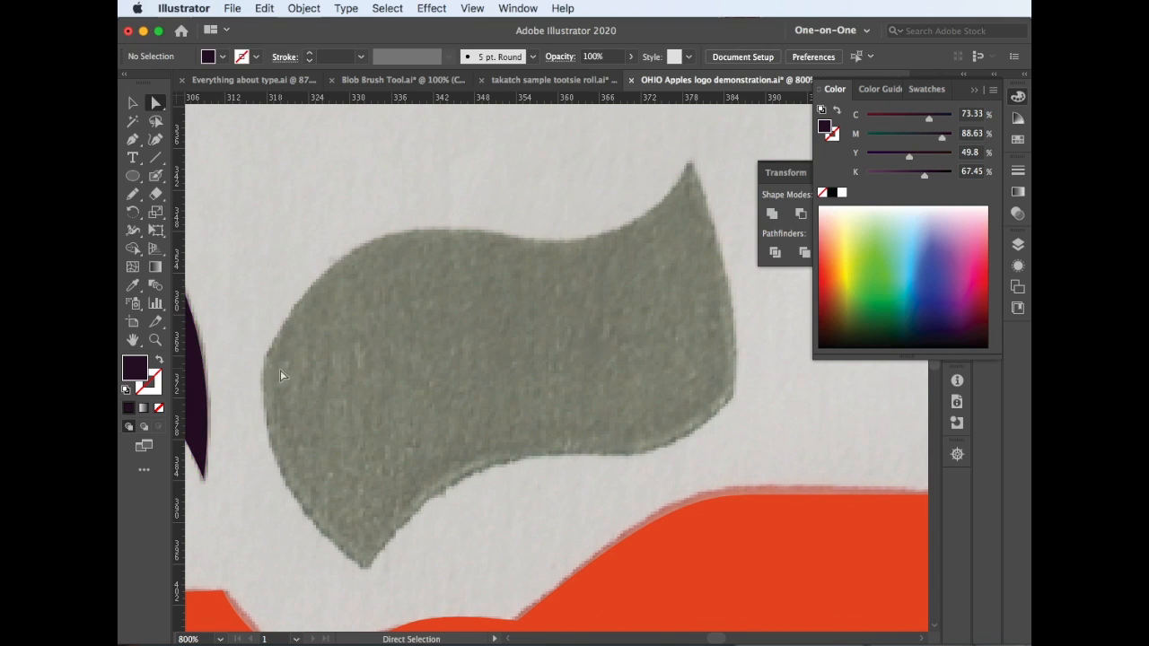
Trace the leaf's right and lower edges from its upper-right tip to its bottom tip, using a dark purple stroke without fill
drag(687, 162, 721, 223)
drag(734, 395, 726, 470)
click(735, 397)
key(shift+x)
drag(662, 449, 619, 456)
drag(482, 466, 416, 501)
click(367, 567)
Trace the leaf's left and upper edges back to the starting tip and close the path
drag(287, 480, 270, 431)
click(264, 356)
drag(395, 235, 507, 213)
drag(595, 244, 662, 225)
drag(688, 162, 675, 178)
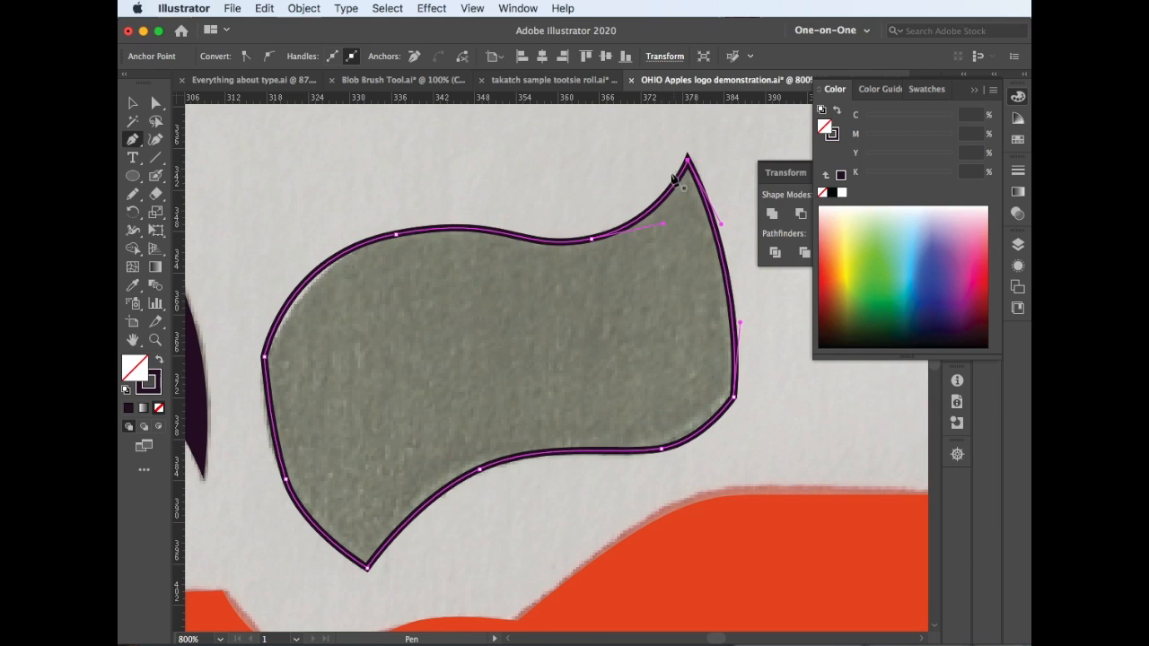
Fill the traced leaf with dark green sampled from the color spectrum using the Eyedropper, leaving it without a stroke
key(i)
click(519, 312)
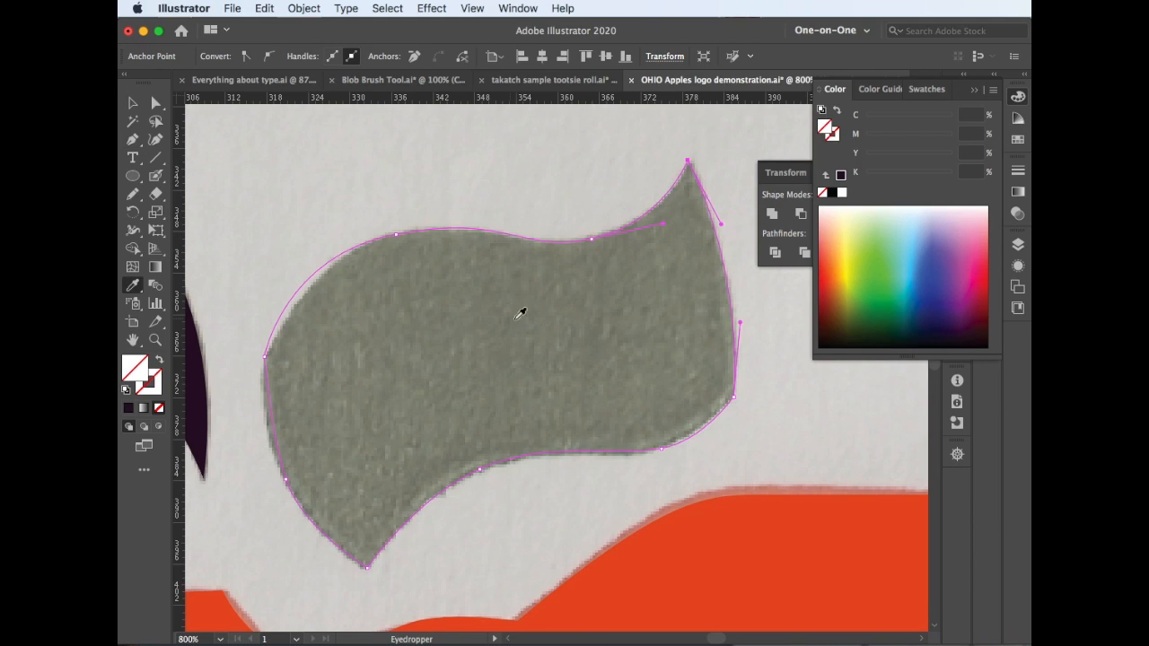
click(843, 320)
key(super+minus)
key(super+minus)
key(super+minus)
key(super+minus)
key(super+minus)
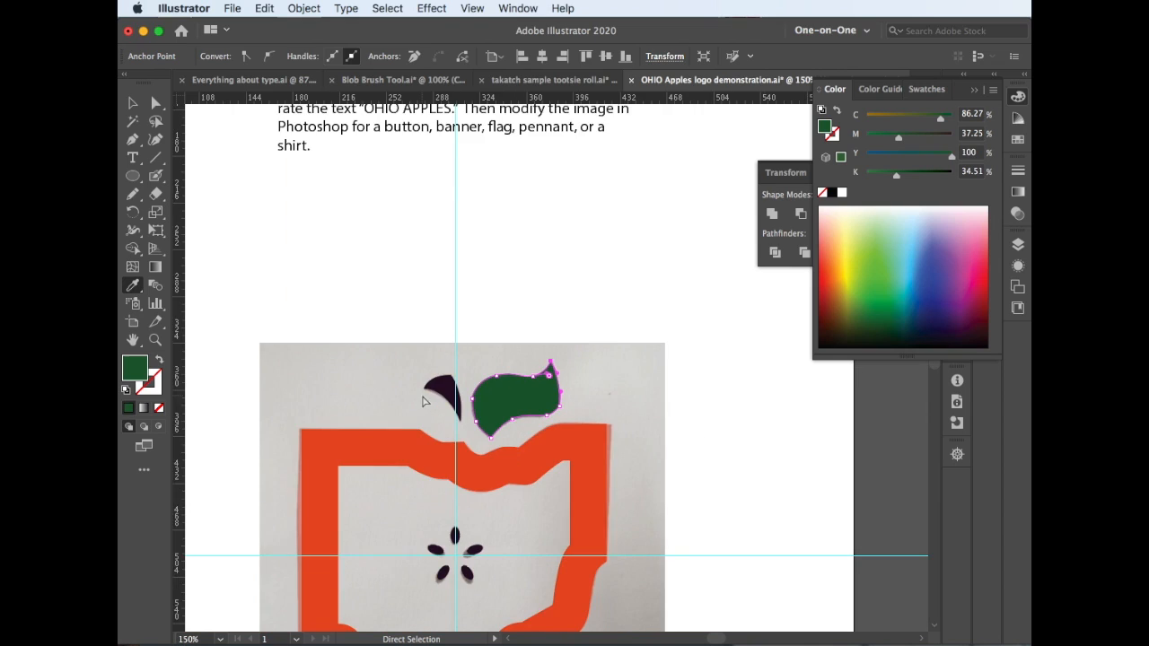
scroll(395, 432, down, 3)
key(super+minus)
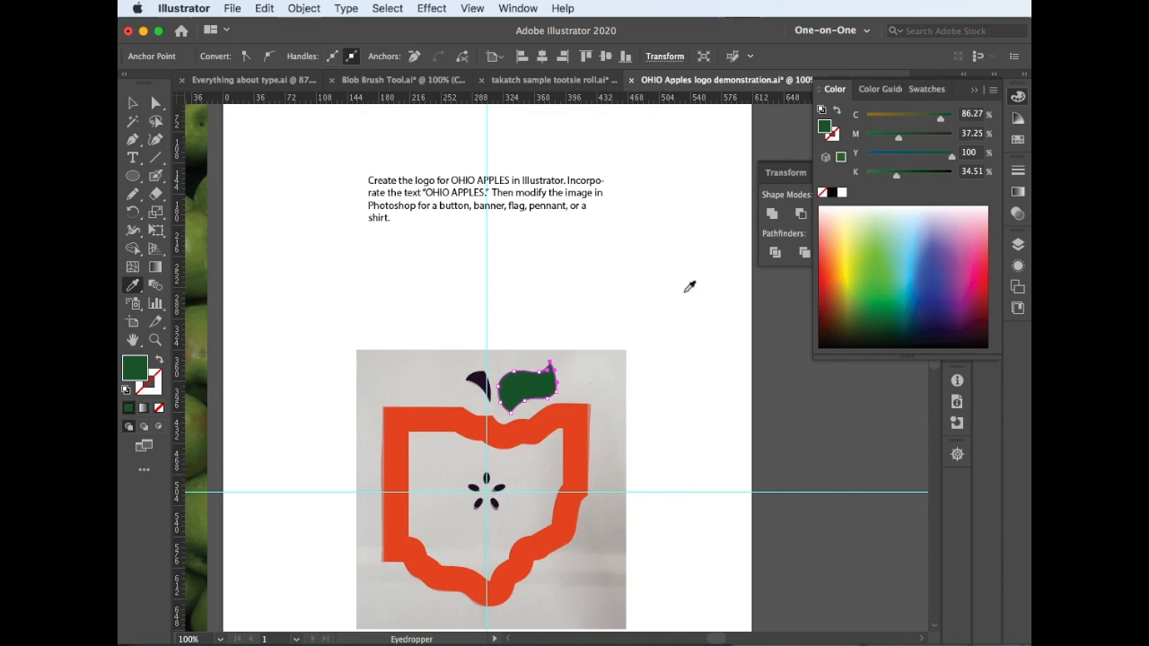
Display only Layer 4 with the circular OHIO APPLES logo, hiding Layer 5, the logo layer, the sketch layer and the Graphics layer
click(1017, 248)
scroll(611, 320, down, 3)
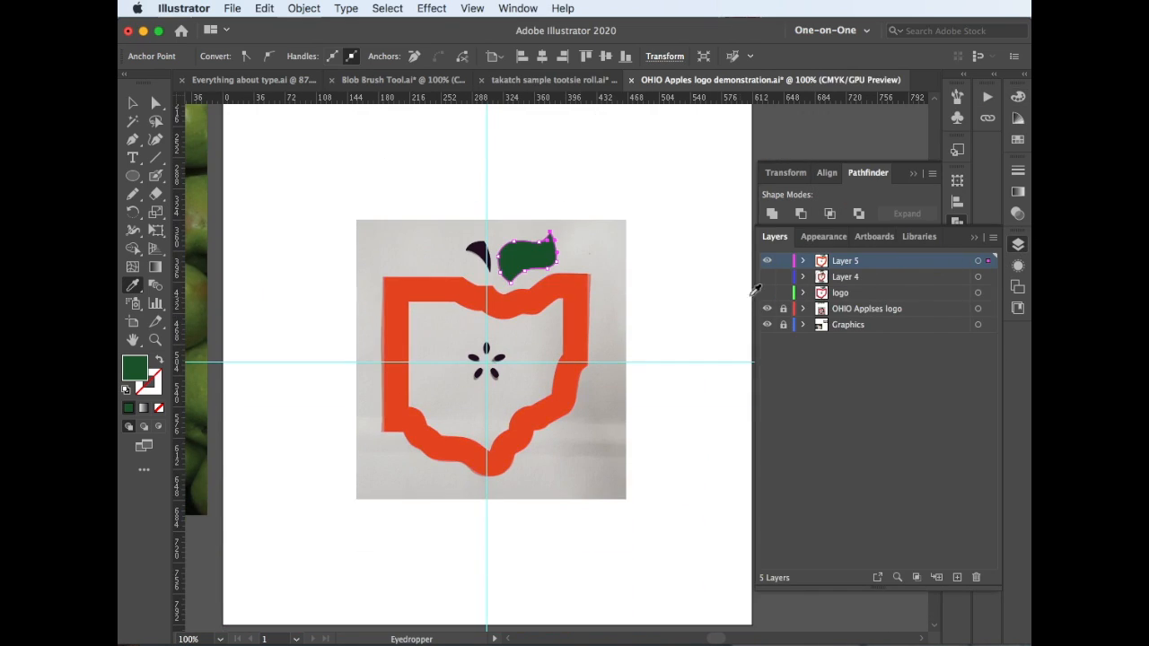
click(768, 261)
click(766, 293)
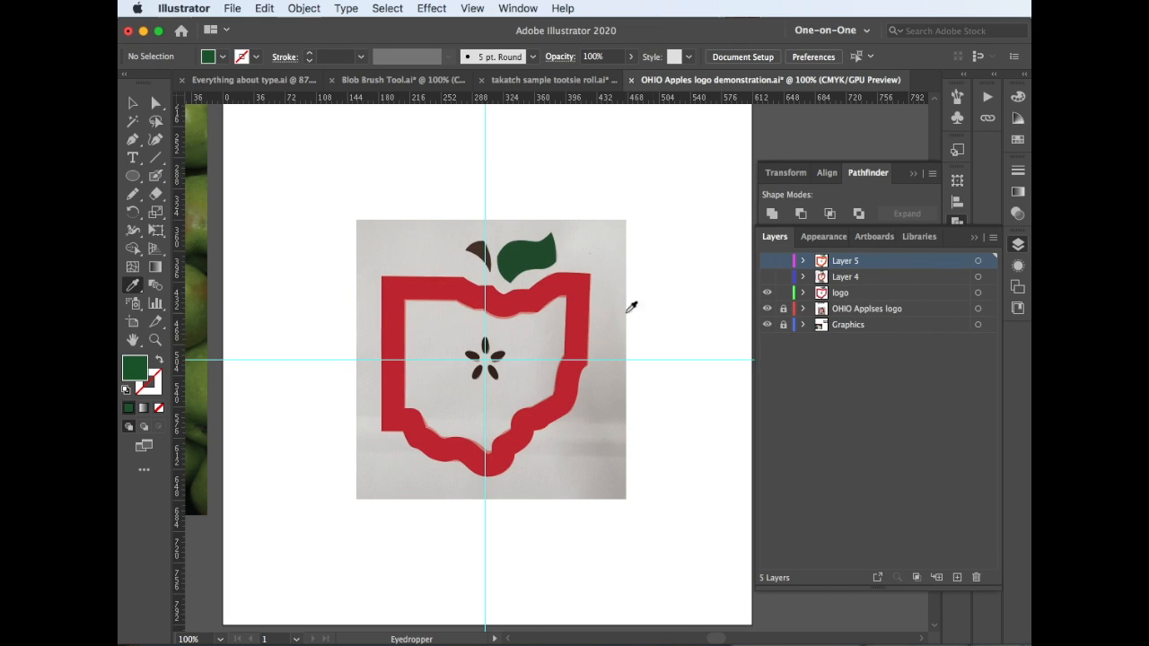
click(767, 293)
click(767, 277)
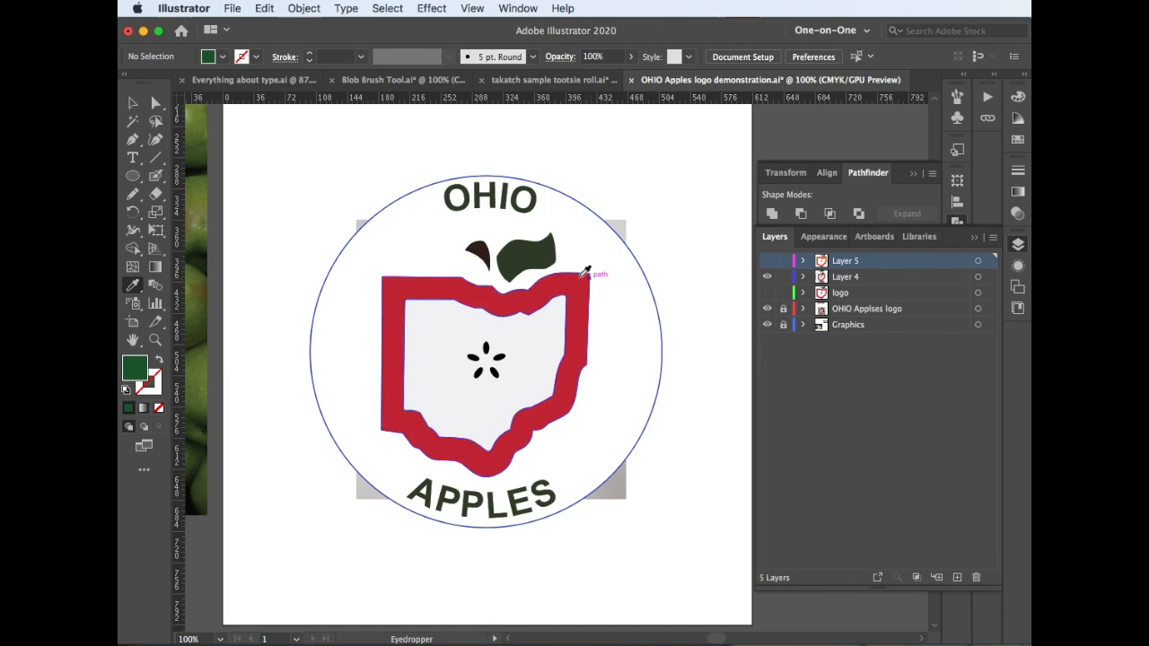
click(767, 309)
Fill the large circle behind the OHIO APPLES logo with the blue-to-white gradient swatch
key(v)
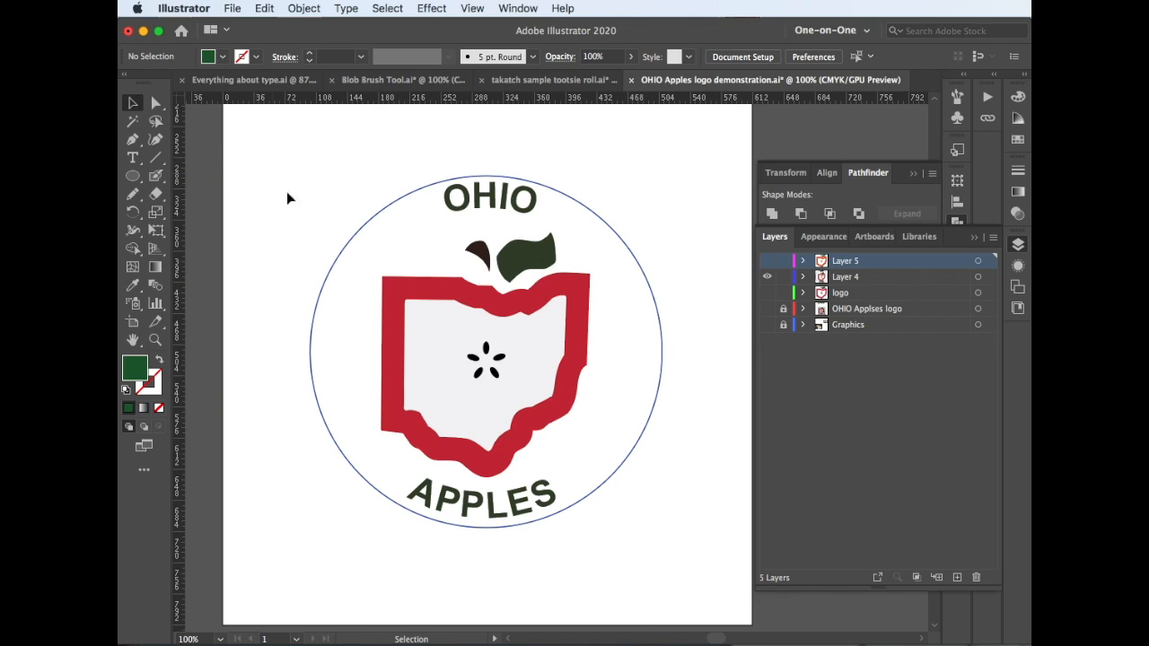
click(342, 256)
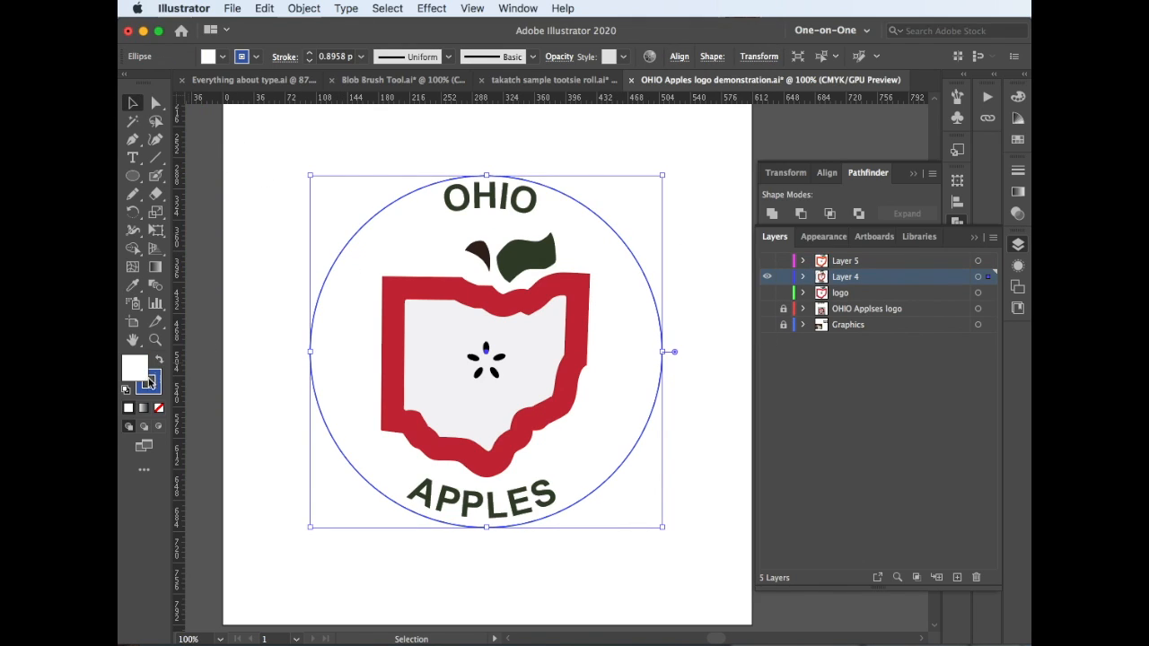
click(1018, 192)
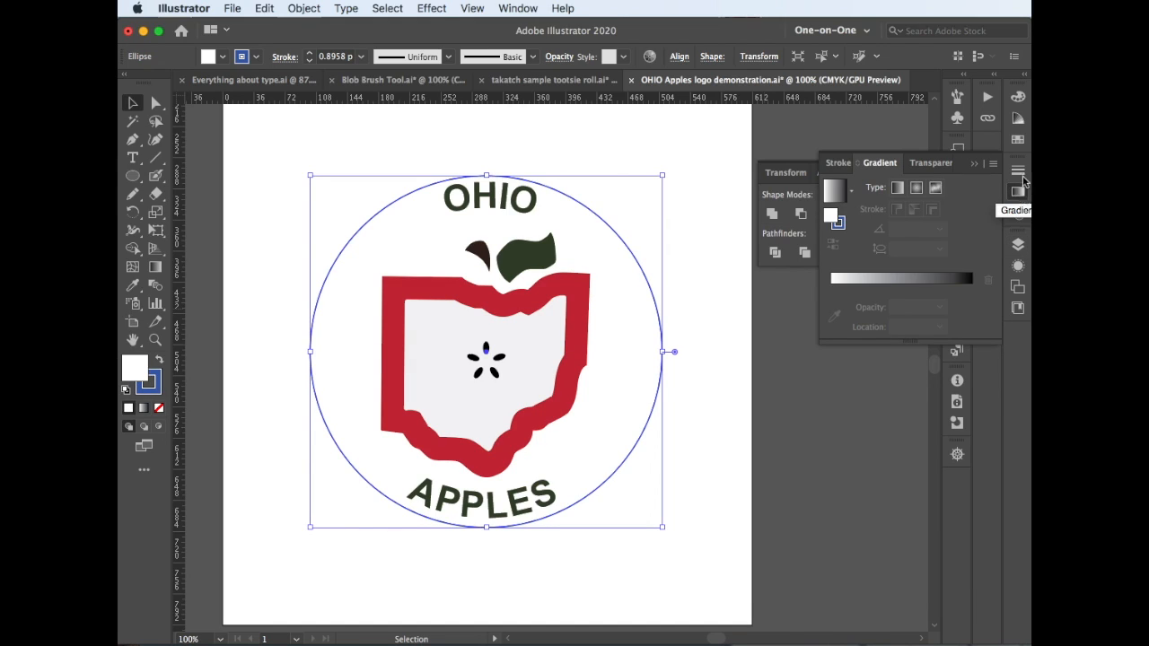
click(1018, 140)
click(950, 158)
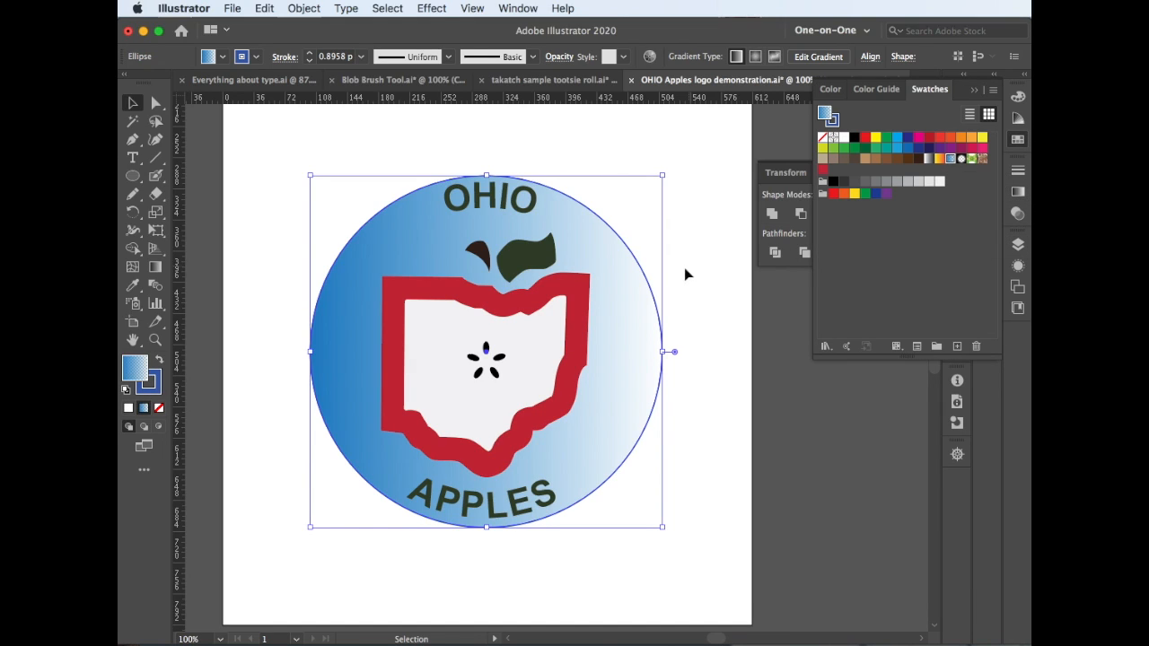
Lighten the circle's gradient by removing its two darker blue stops and placing a paler blue stop near the circle's left edge
key(g)
click(372, 356)
drag(309, 354, 300, 386)
click(452, 356)
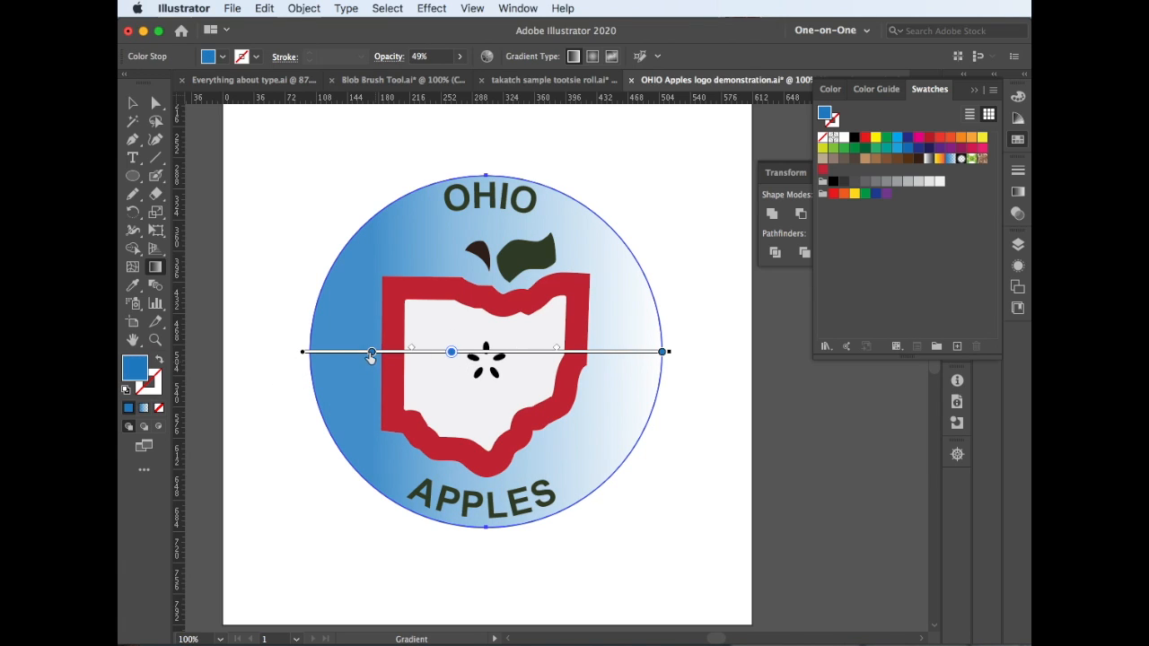
drag(372, 356, 371, 386)
click(450, 356)
drag(452, 356, 323, 356)
key(v)
click(252, 132)
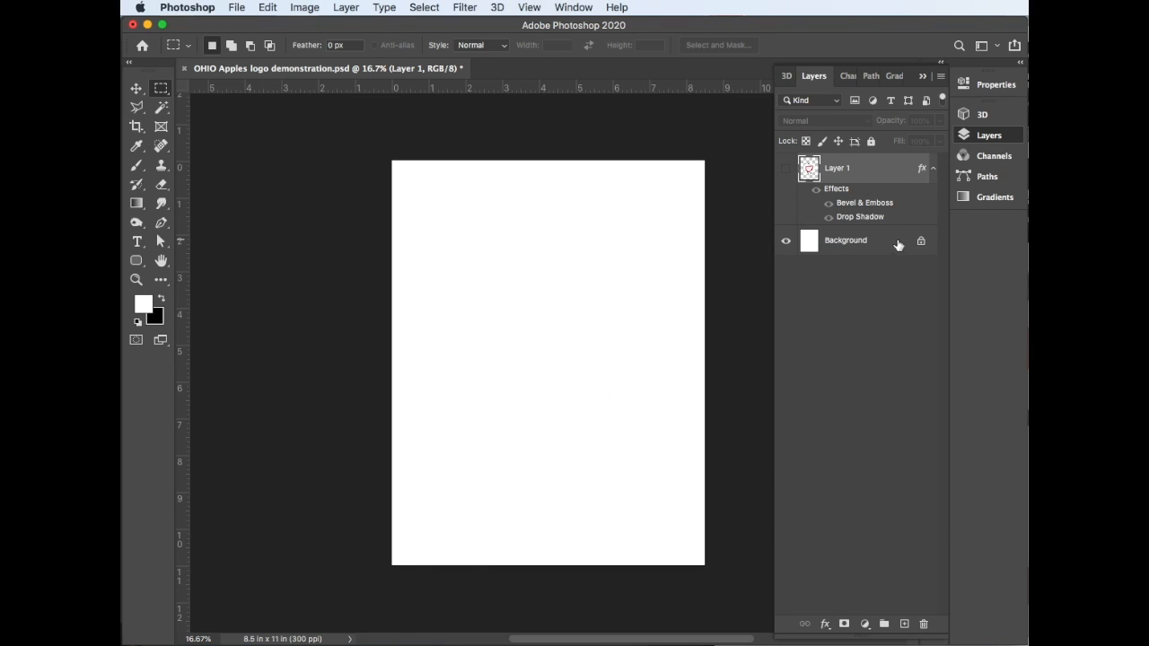
Switch to Photoshop, add an empty layer above the Background, and paste the circular logo as pixels at the page center
click(898, 244)
click(904, 624)
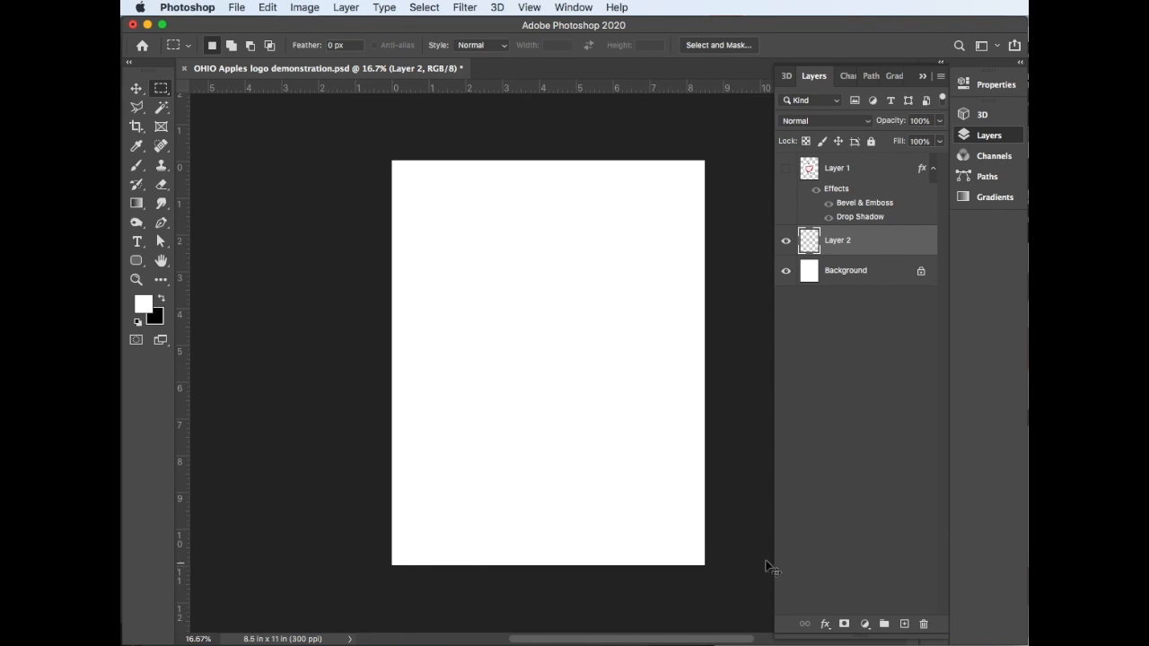
key(super+v)
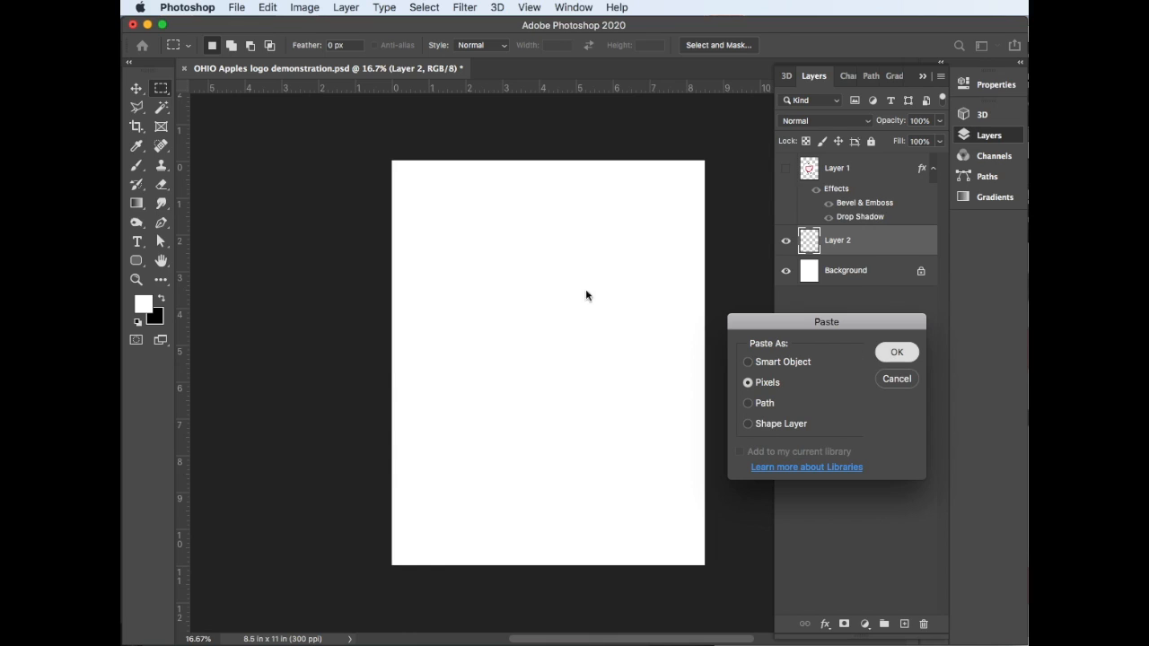
key(Return)
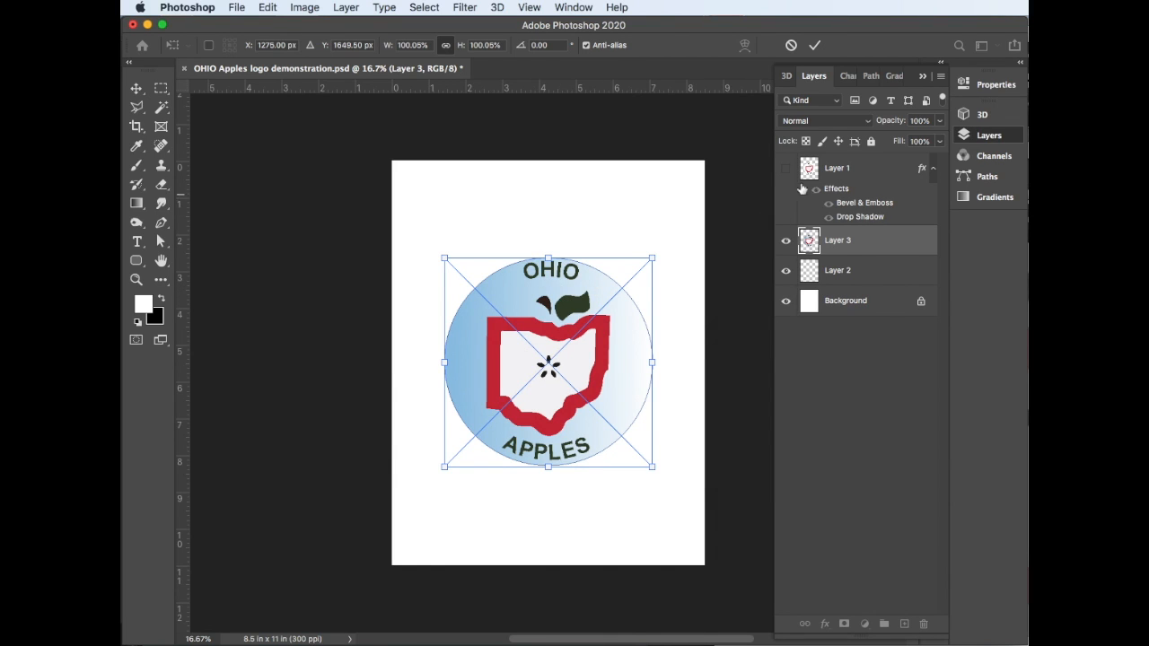
click(813, 46)
Hide Layer 3 and examine Layer 1's button with its Drop Shadow and Bevel & Emboss toggled, then restore Layer 3's view
click(786, 241)
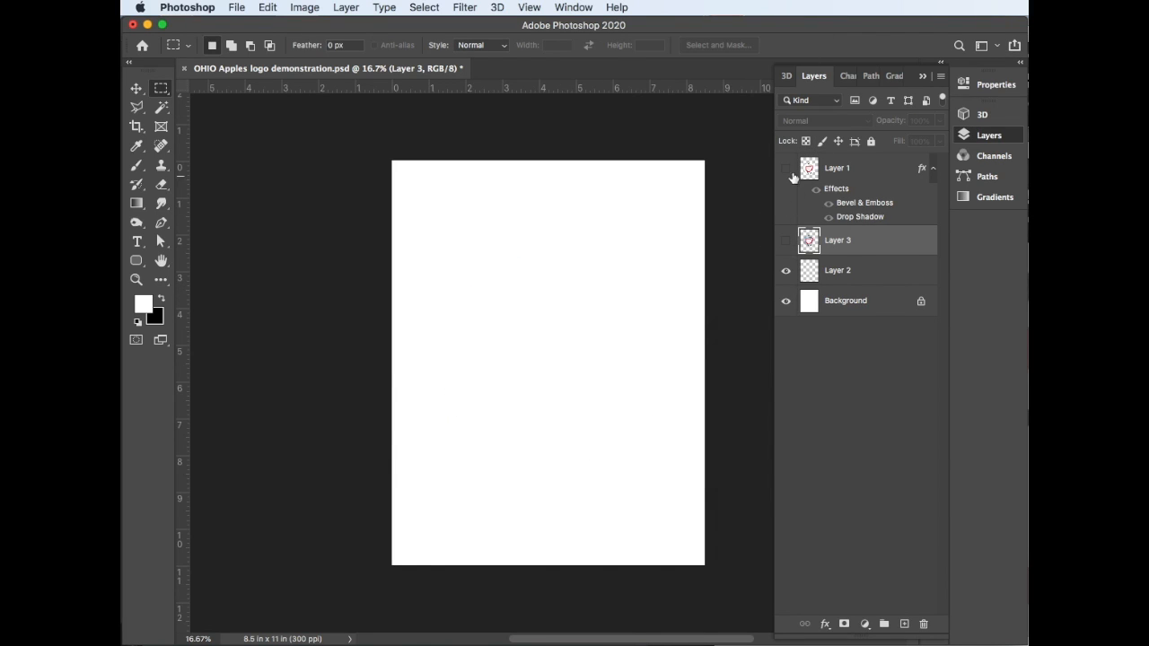
click(786, 169)
click(827, 217)
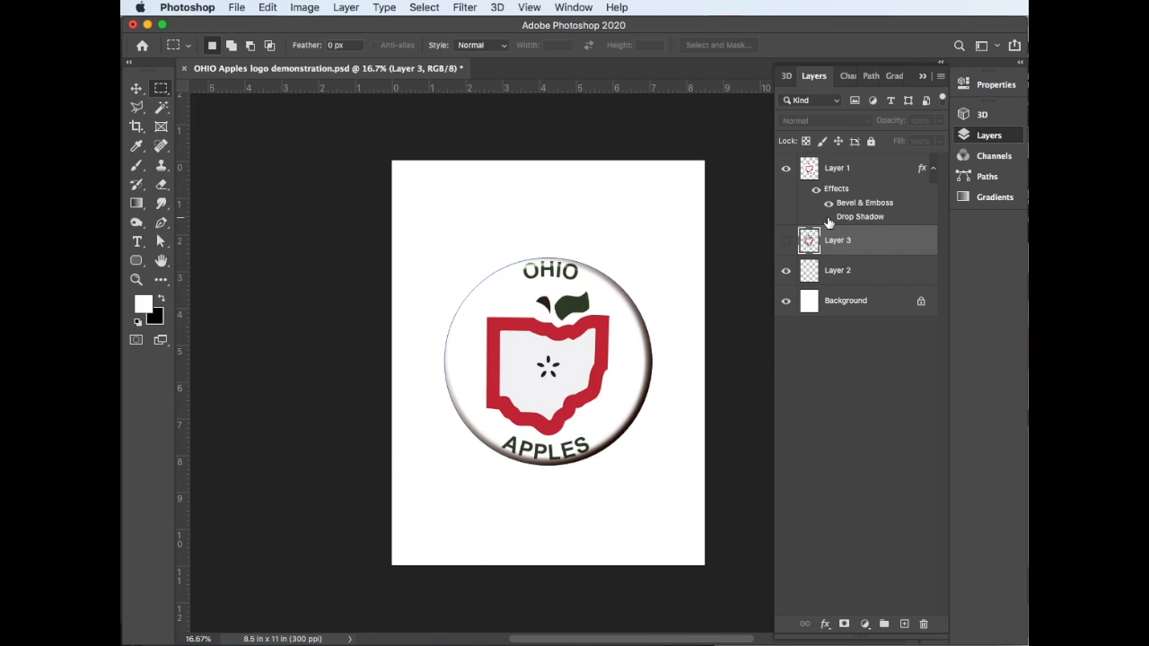
click(829, 203)
click(828, 202)
click(827, 217)
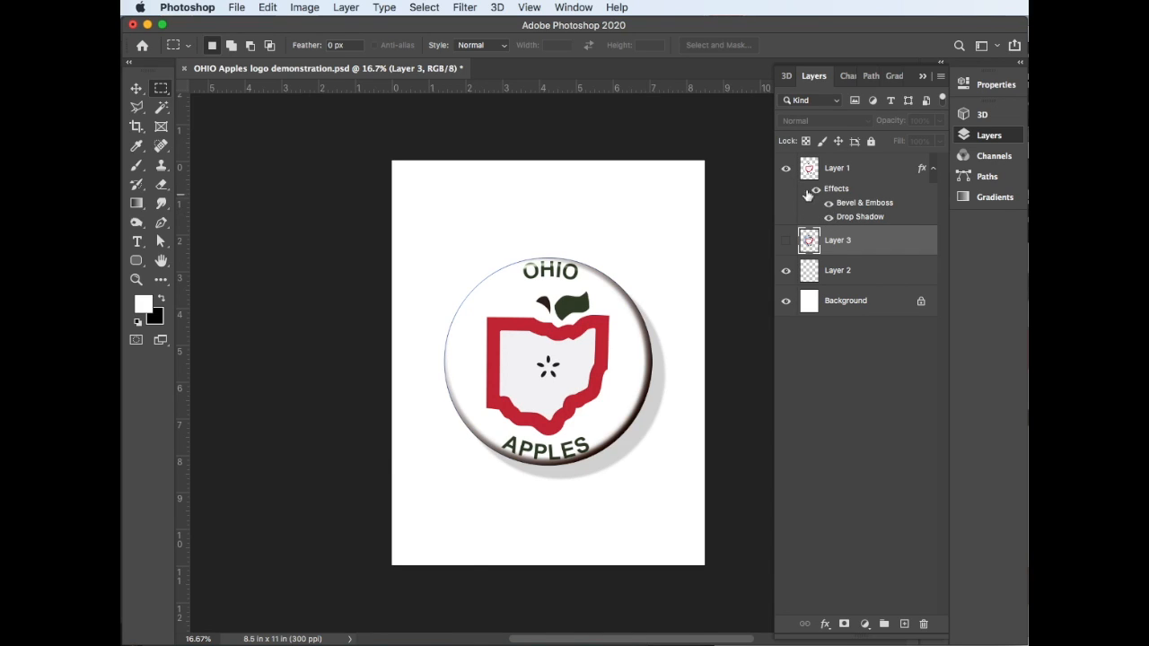
click(786, 169)
click(787, 241)
Try copying Layer 1's Bevel & Emboss and Drop Shadow effects onto Layer 3, and undo the copy
drag(922, 169, 913, 249)
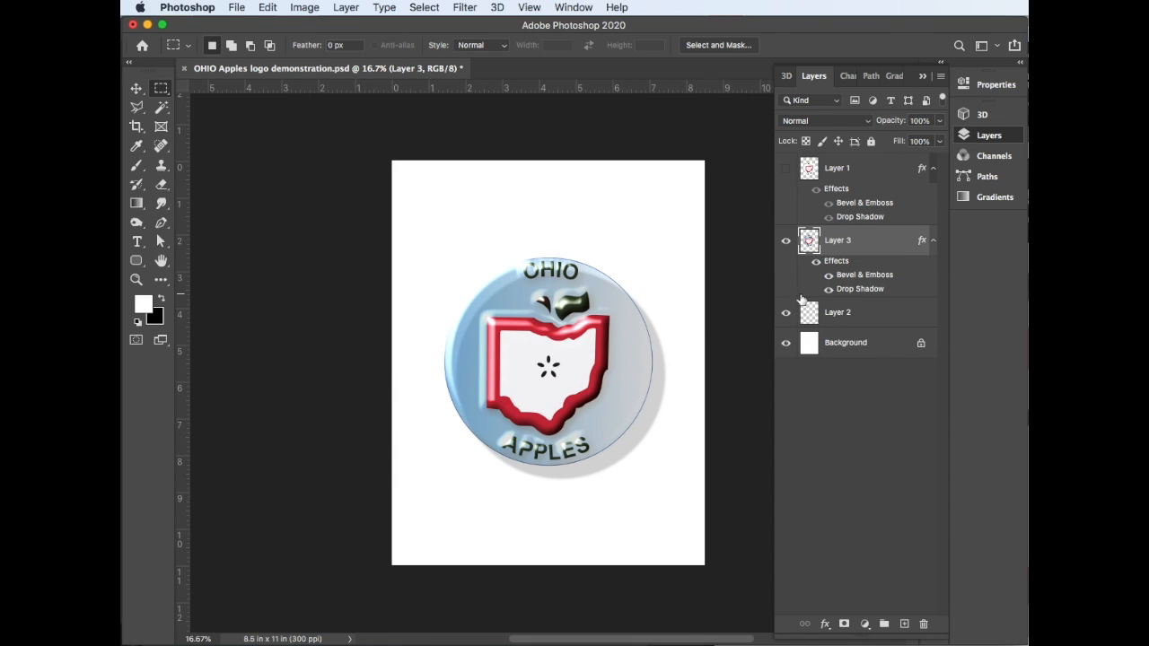
key(super+z)
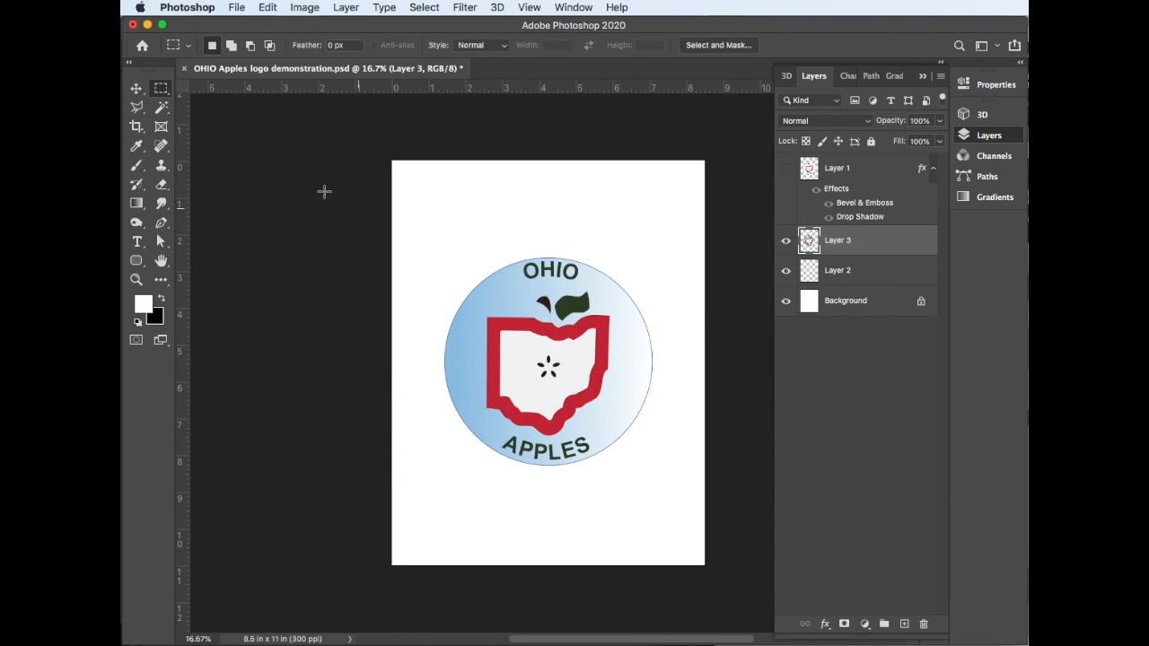
Make a circular selection about 6.2 inches wide around the blue logo circle, leaving an even margin outside its edge
click(136, 88)
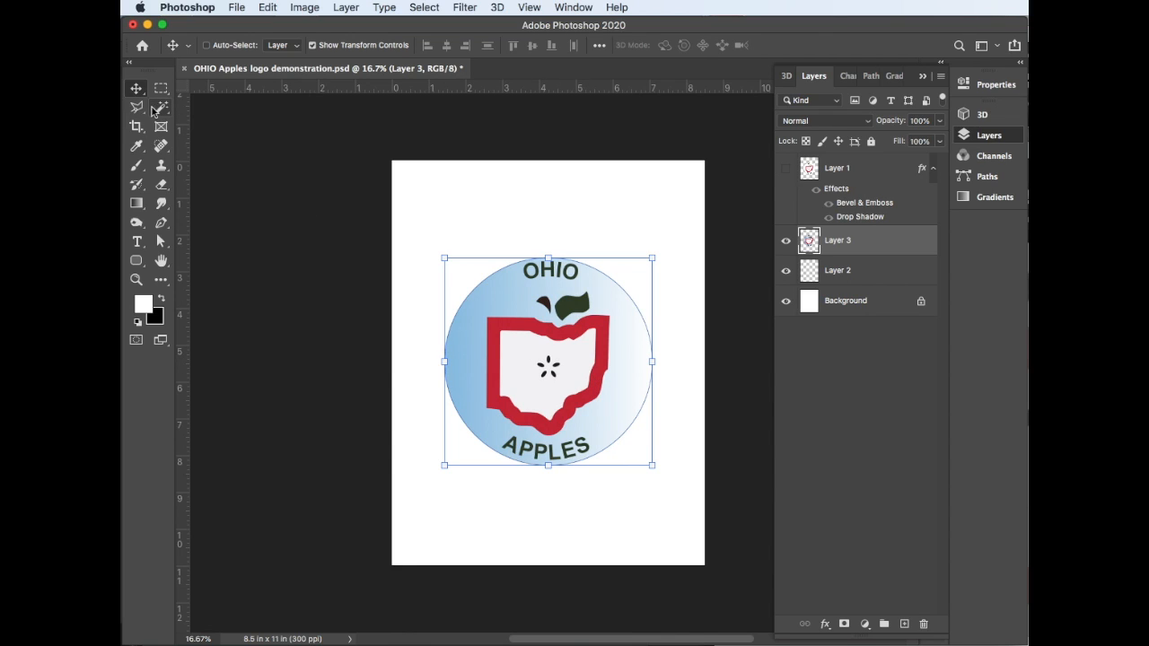
super+click(809, 240)
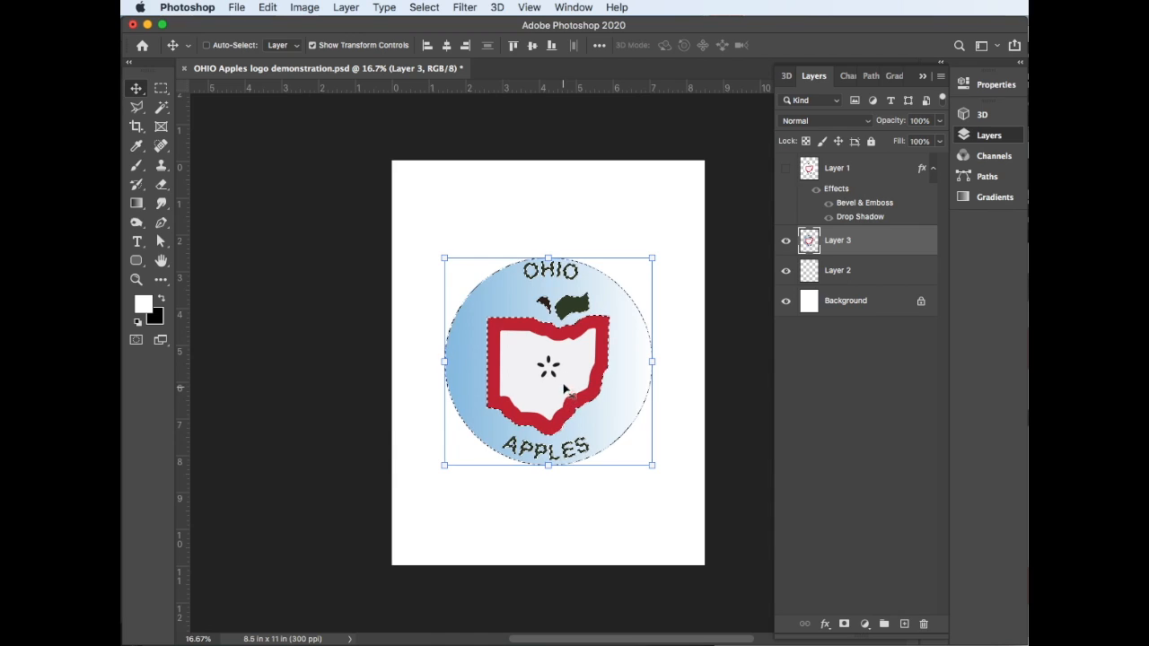
key(super+d)
click(160, 88)
click(243, 100)
drag(447, 267, 663, 501)
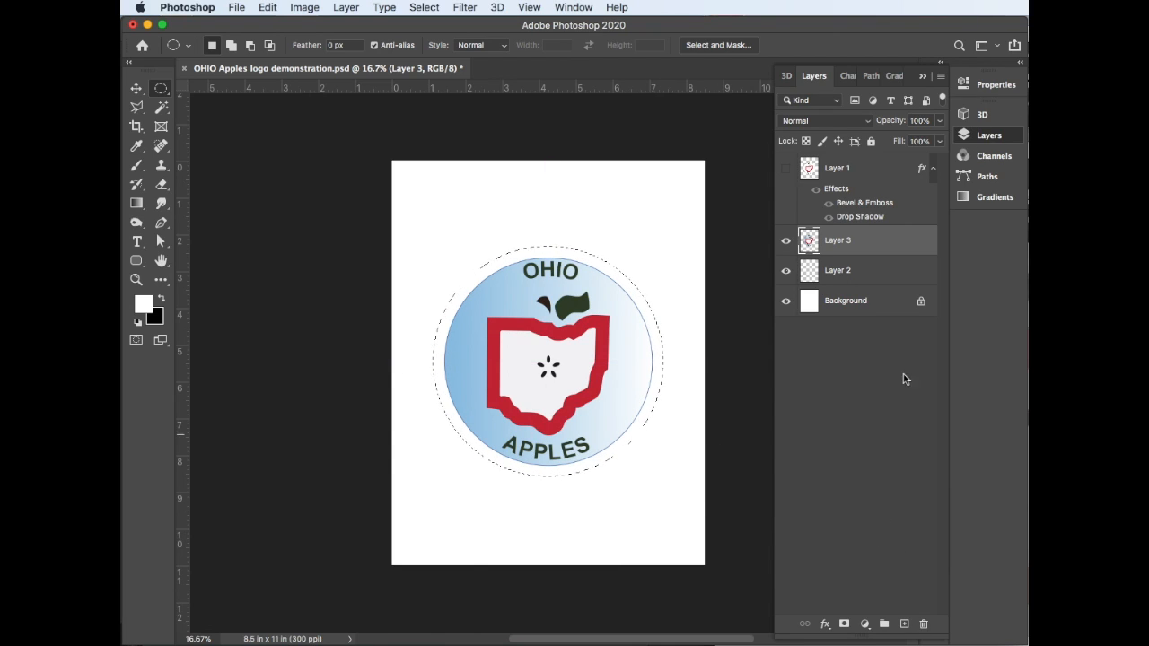
Add a white-filled circle from the selection on a new layer beneath Layer 3, and merge it with Layer 3
click(898, 270)
click(904, 624)
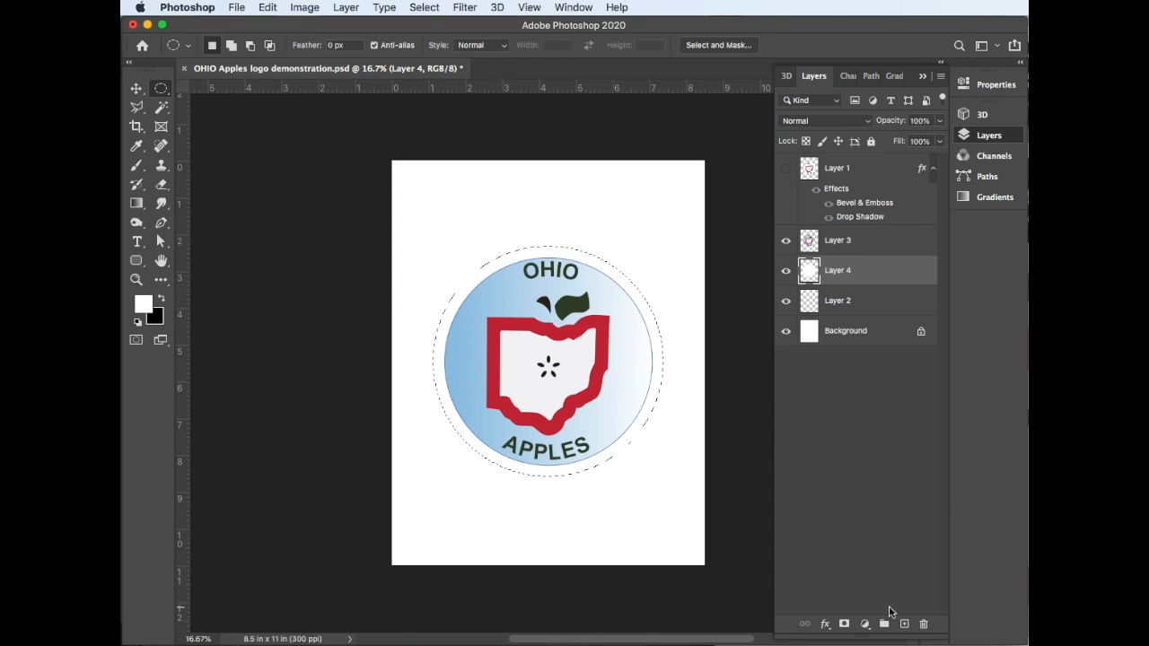
shift+click(867, 252)
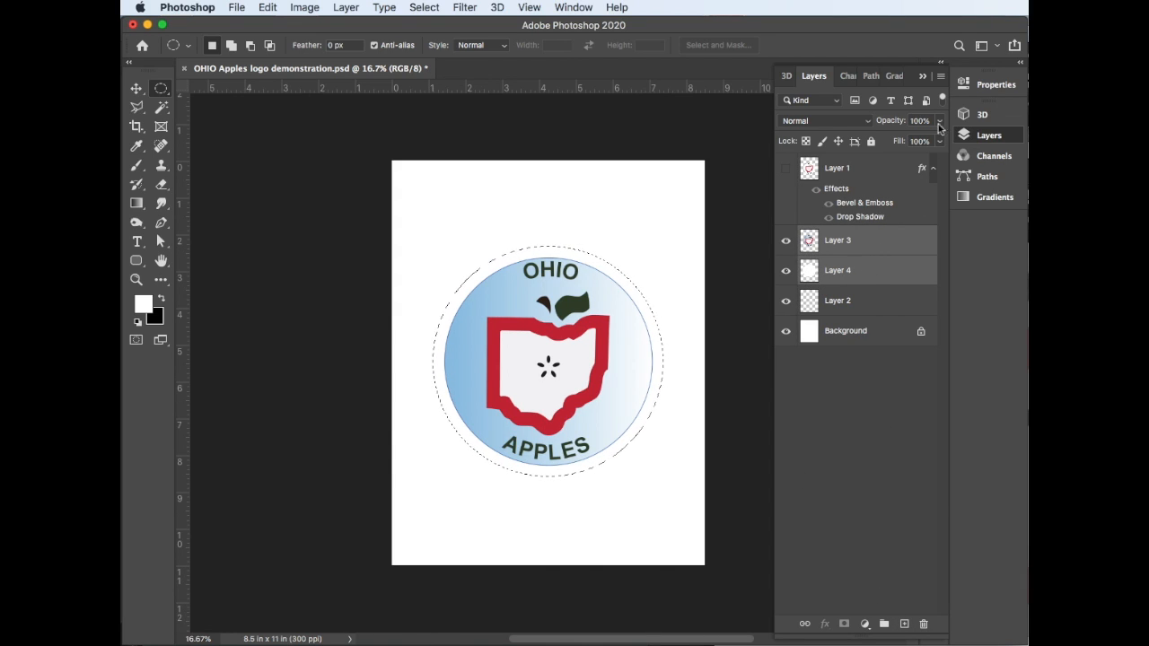
click(940, 75)
click(969, 509)
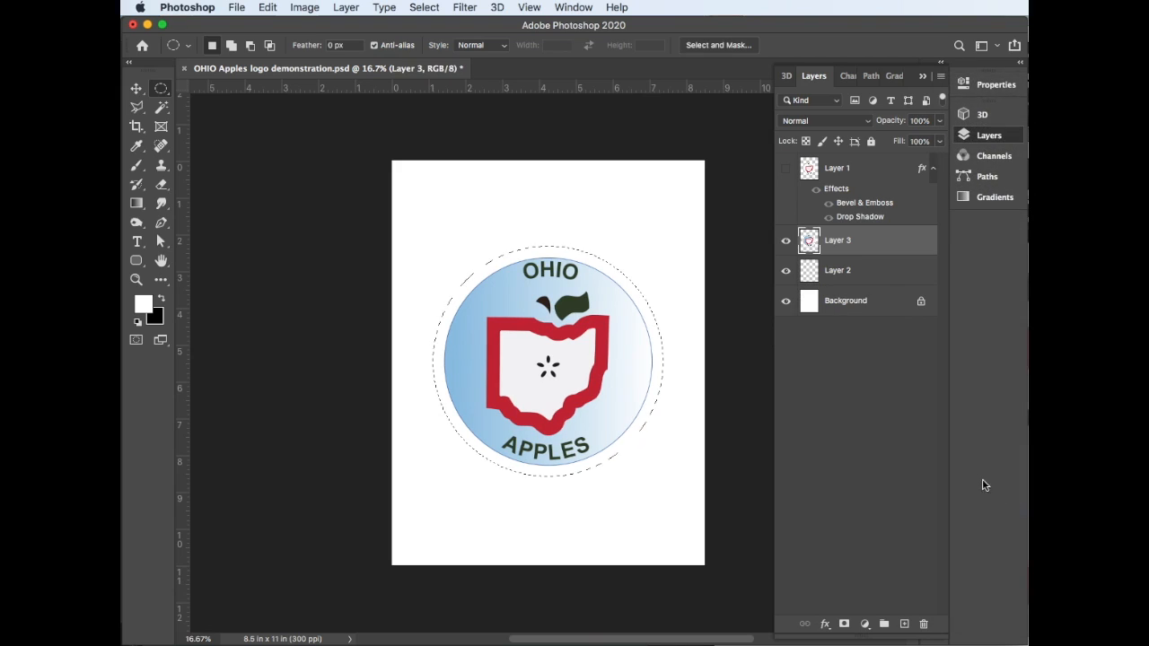
Copy Layer 1's Bevel & Emboss and Drop Shadow effects onto Layer 3 and inspect the enlarged button without the panels
drag(923, 172, 924, 247)
key(super+plus)
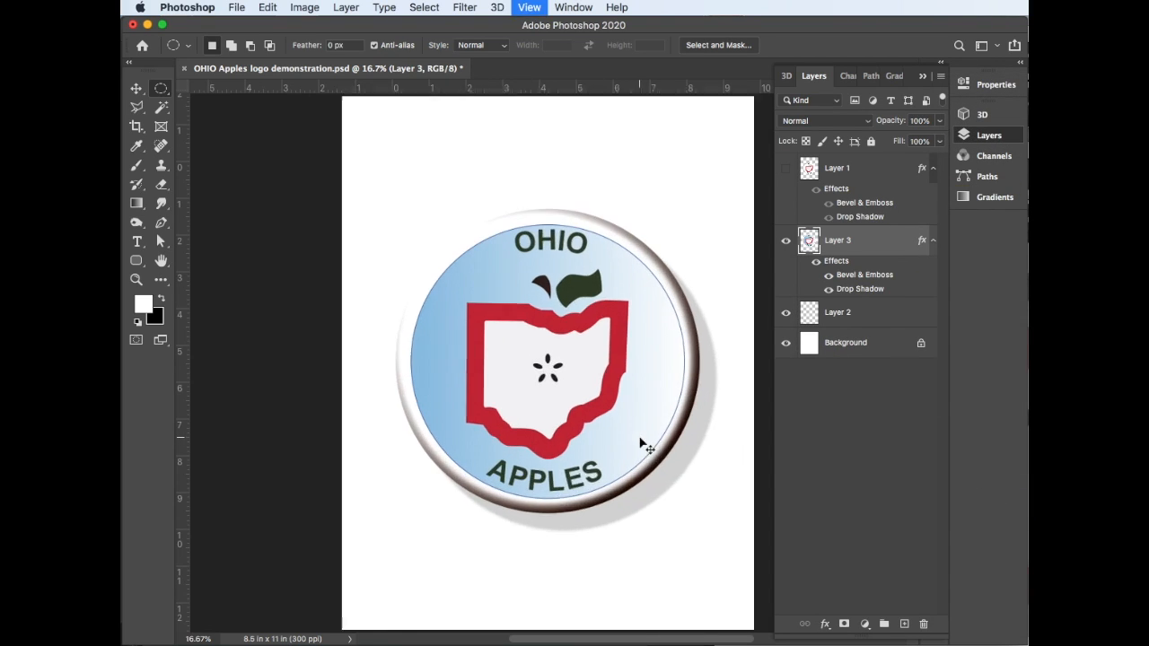
key(Tab)
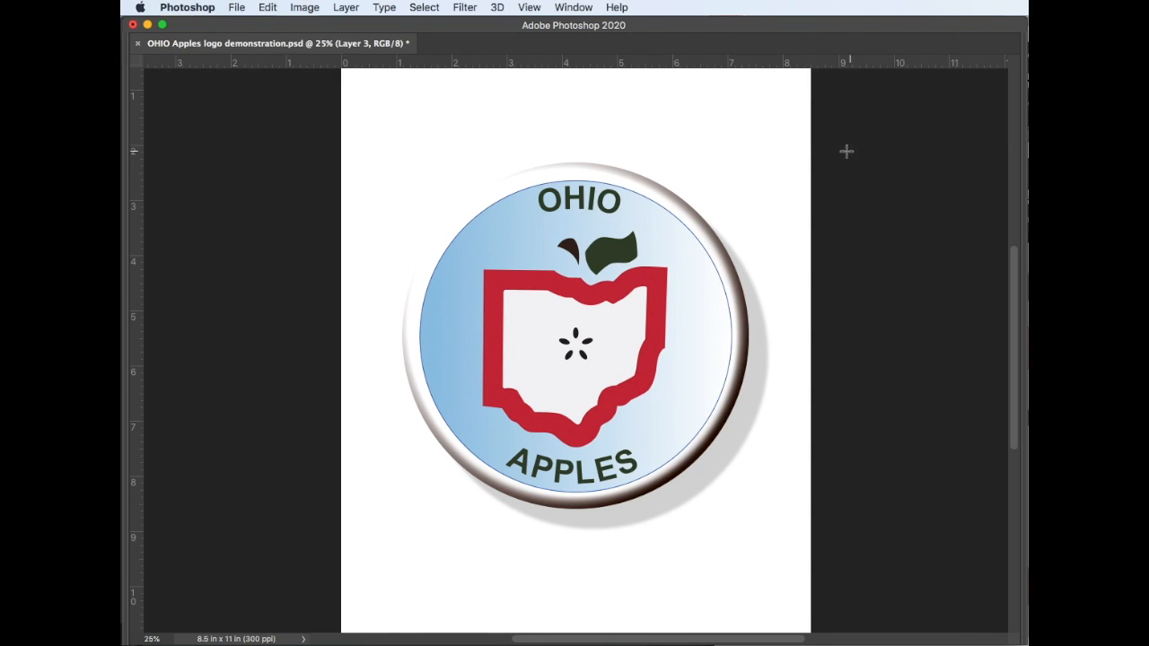
drag(358, 132, 809, 563)
key(Tab)
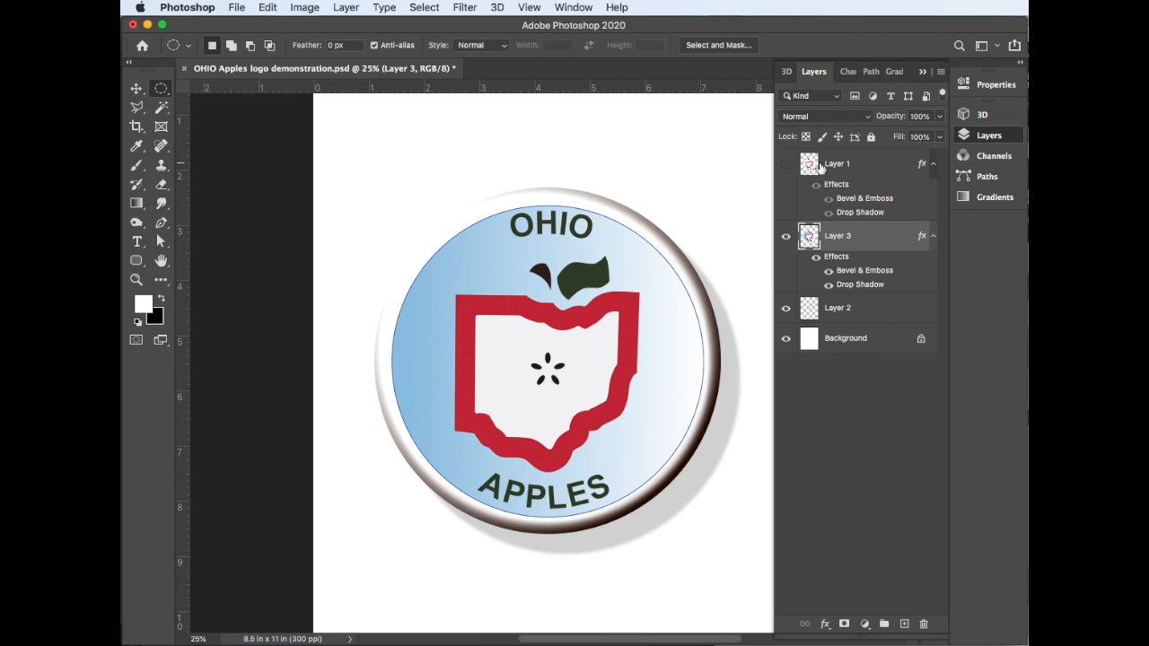
Show Layer 1 and hide Layer 3 to compare the plain white button with the blue gradient one
click(785, 163)
click(787, 236)
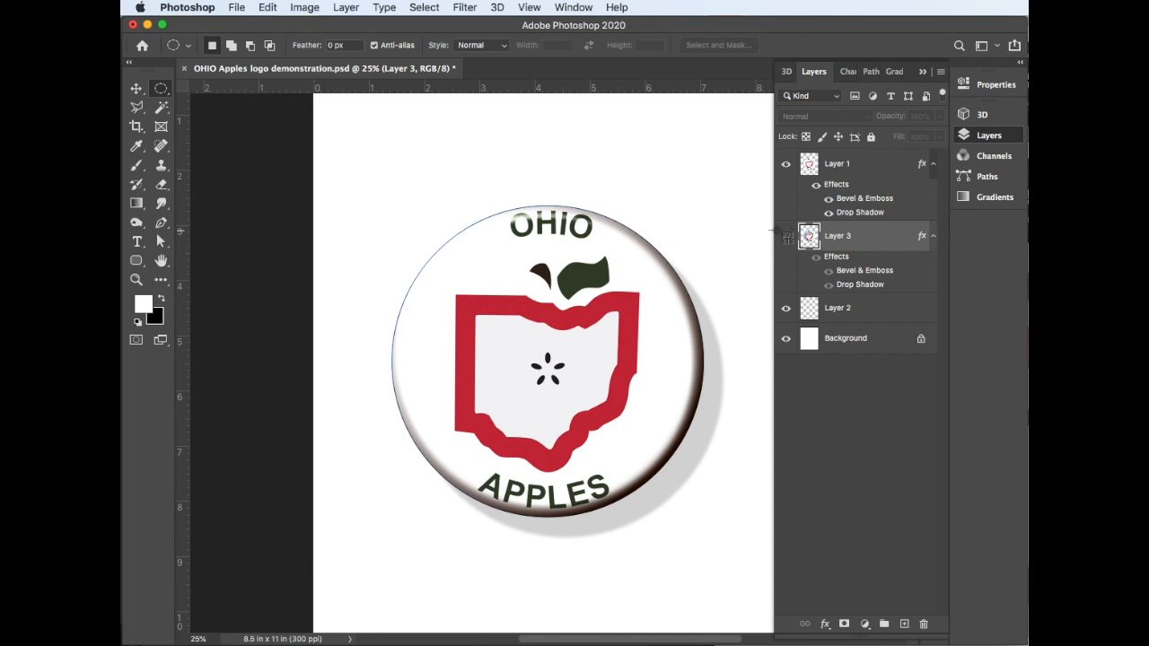
drag(338, 150, 765, 575)
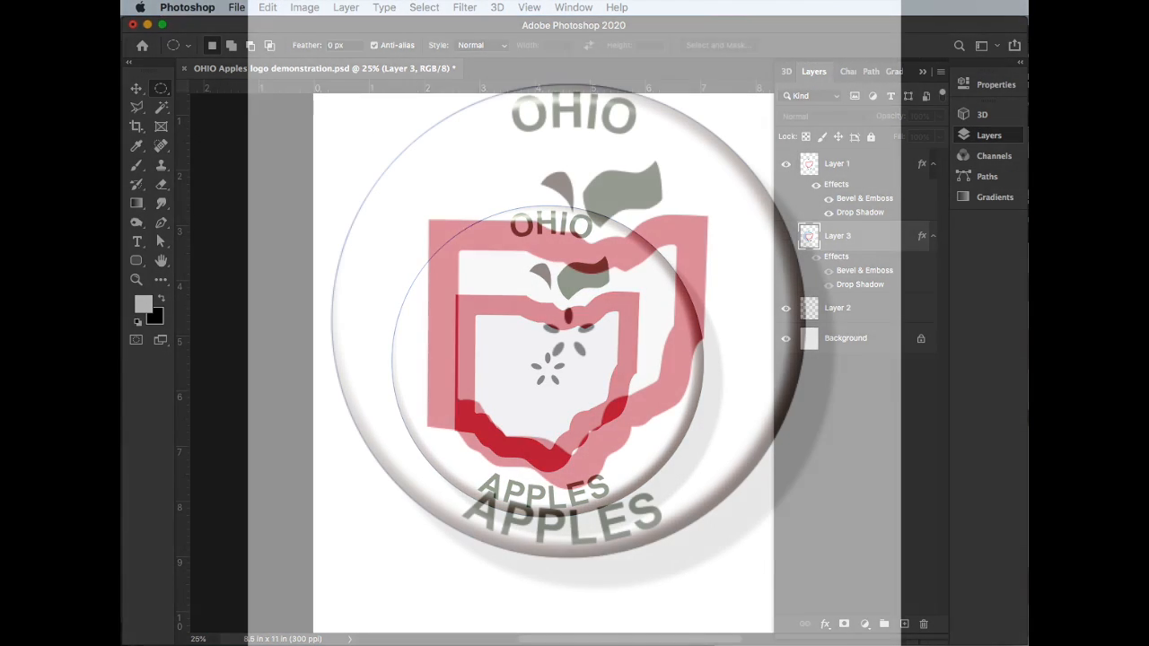